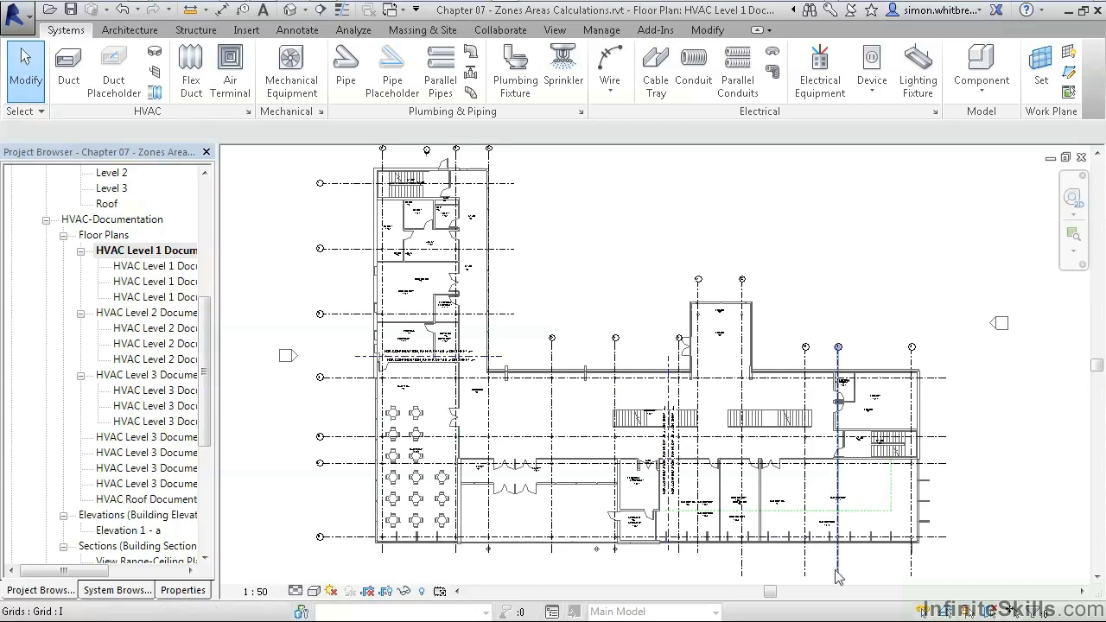
- Zoom into the south perimeter rooms of the HVAC Level 1 floor plan
{"action": "scroll", "coordinate": [843, 567], "scroll_direction": "up", "scroll_amount": 3}
{"action": "scroll", "coordinate": [843, 567], "scroll_direction": "up", "scroll_amount": 2}
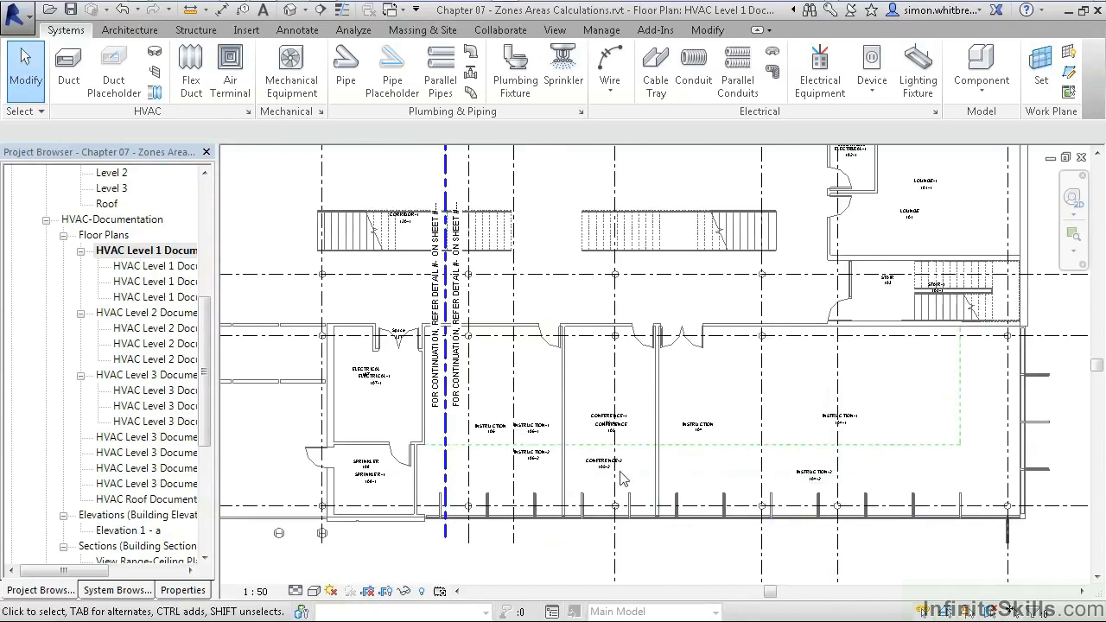
- Zone spaces INSTRUCTION-2 106-2, CONFERENCE-2 105-2 and INSTRUCTION-2 104-2 together, then exit zone editing unchanged
{"action": "left_click", "coordinate": [488, 481]}
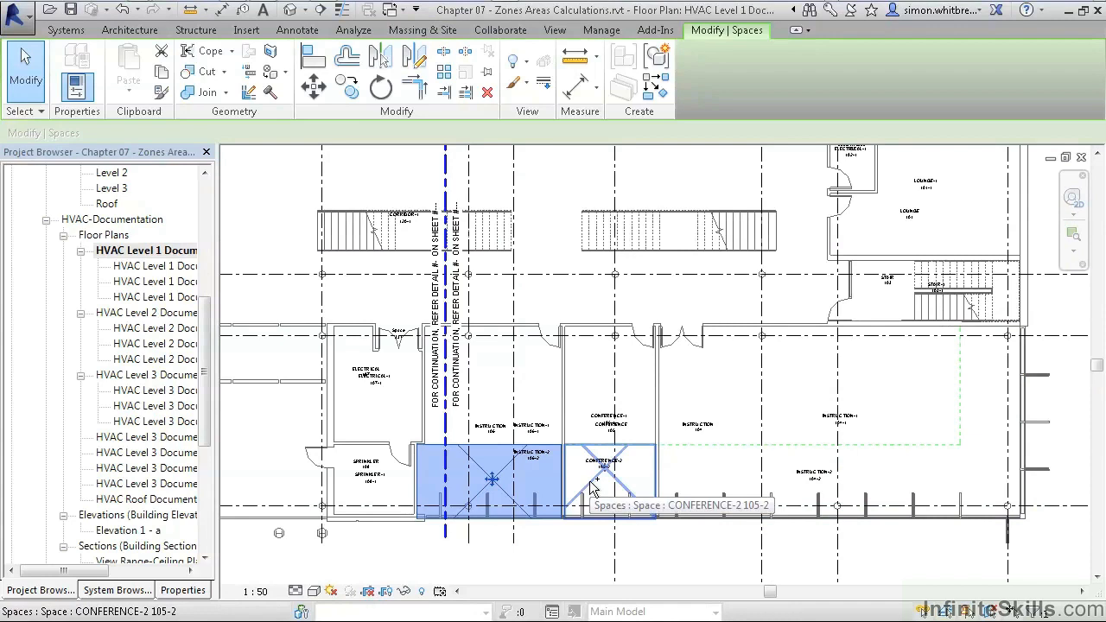
{"action": "left_click", "coordinate": [592, 489], "text": "ctrl"}
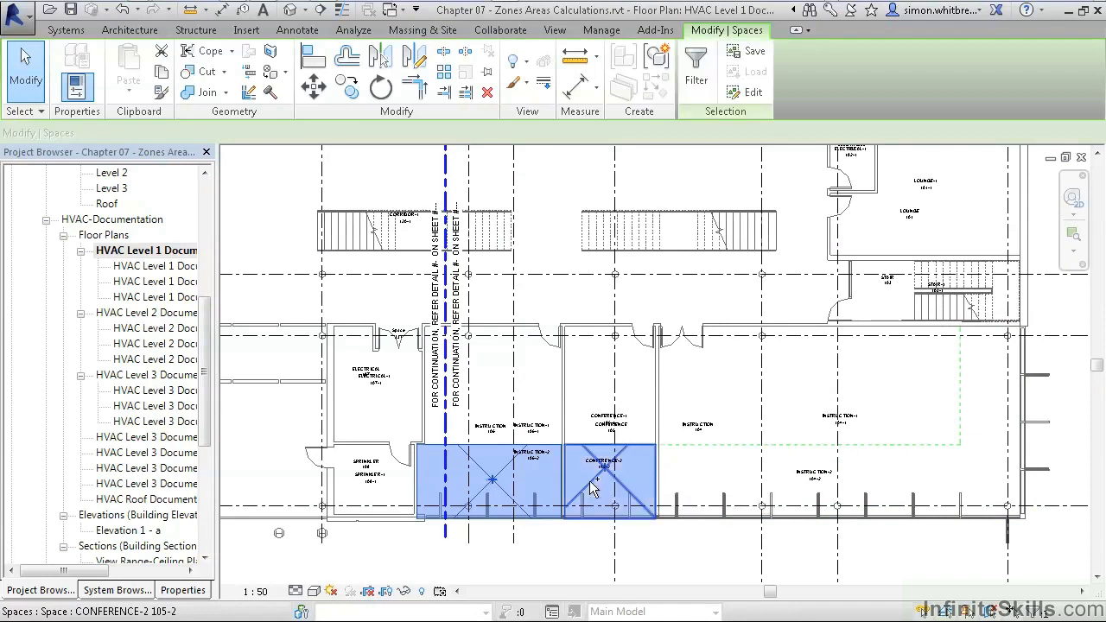
{"action": "left_click", "coordinate": [804, 498], "text": "ctrl"}
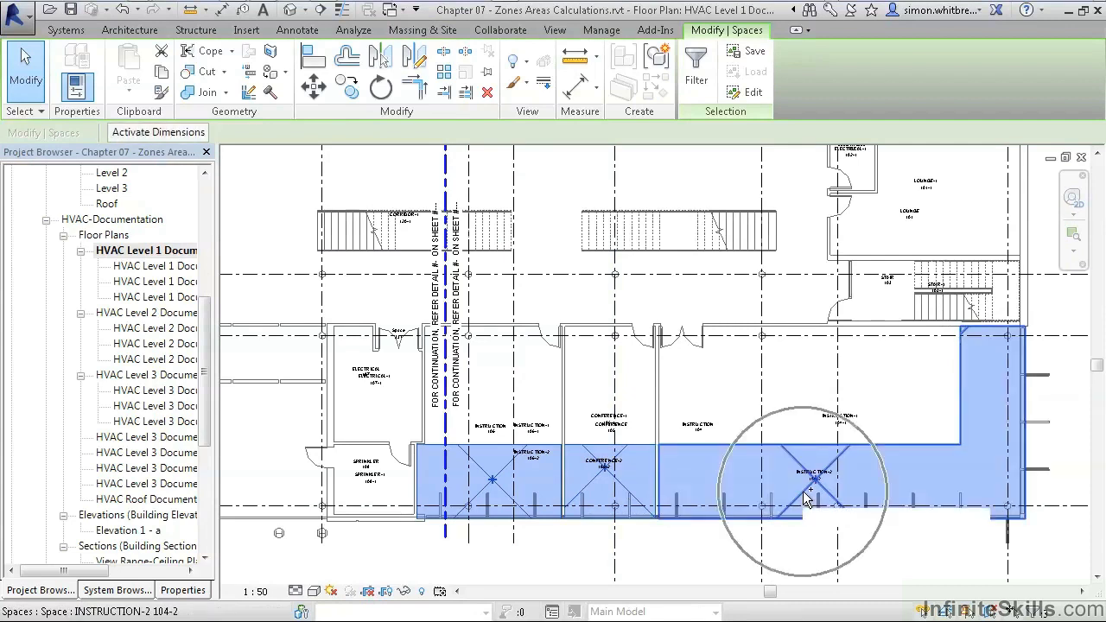
{"action": "left_click", "coordinate": [353, 29]}
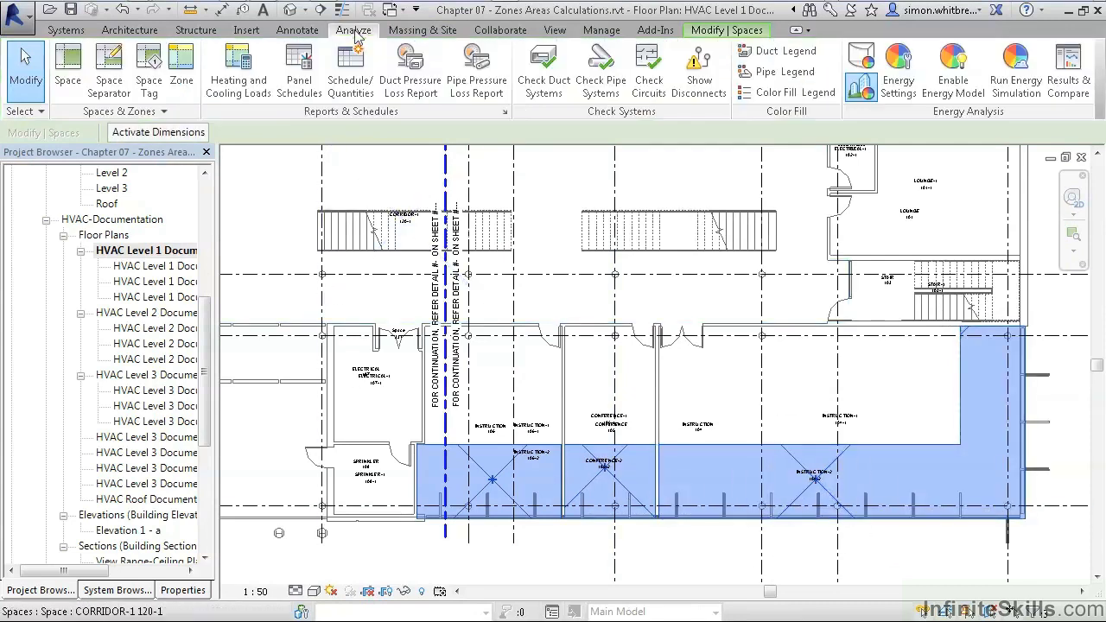
{"action": "left_click", "coordinate": [181, 75]}
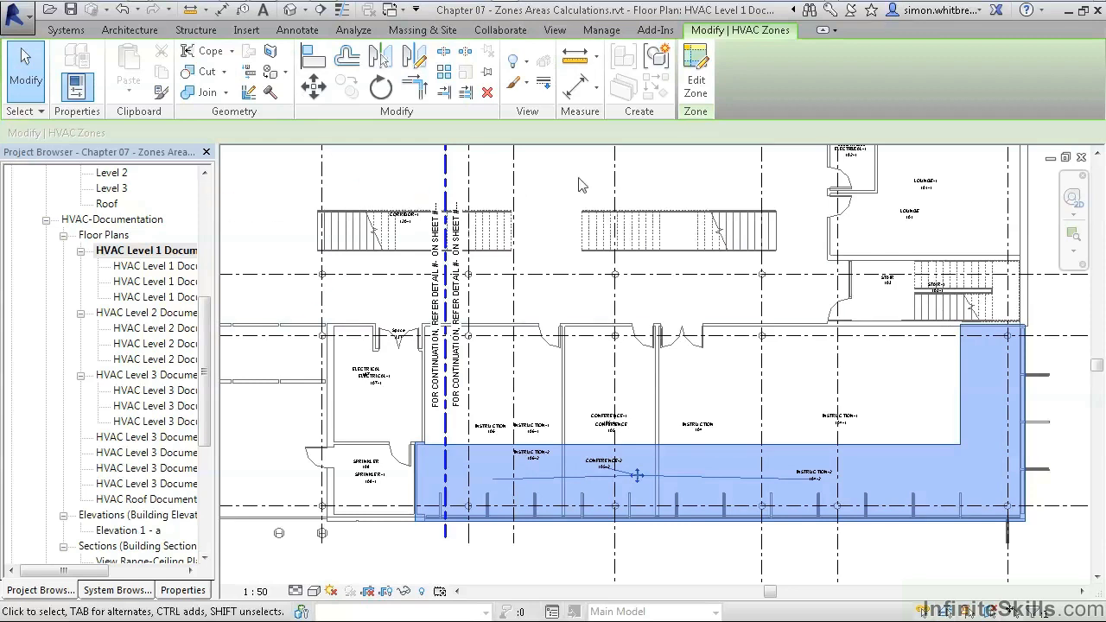
{"action": "left_click", "coordinate": [696, 87]}
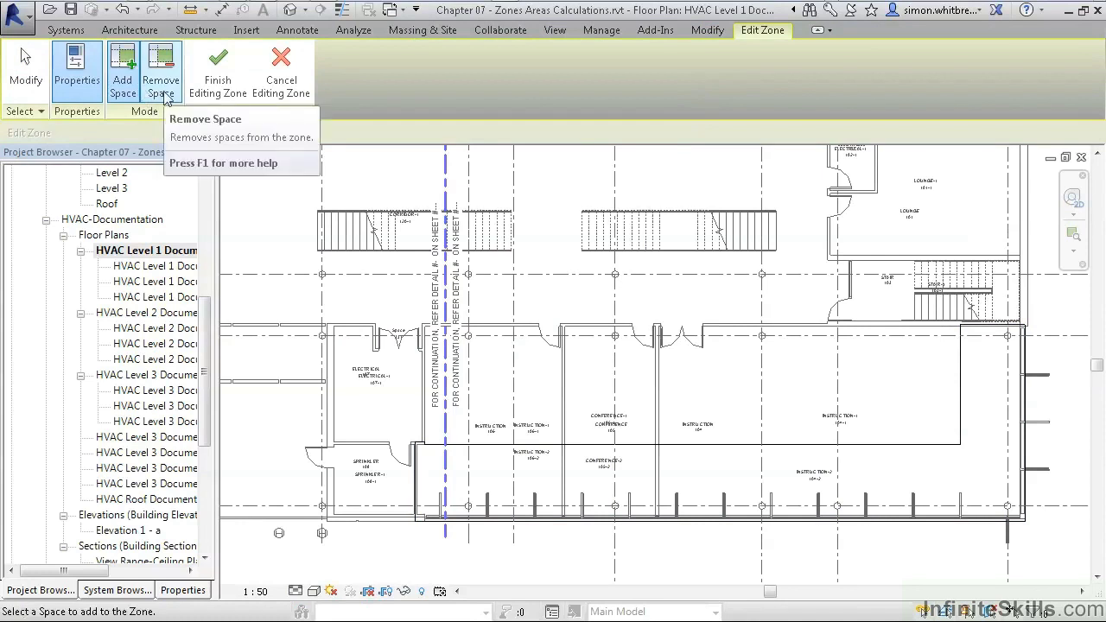
{"action": "left_click", "coordinate": [281, 64]}
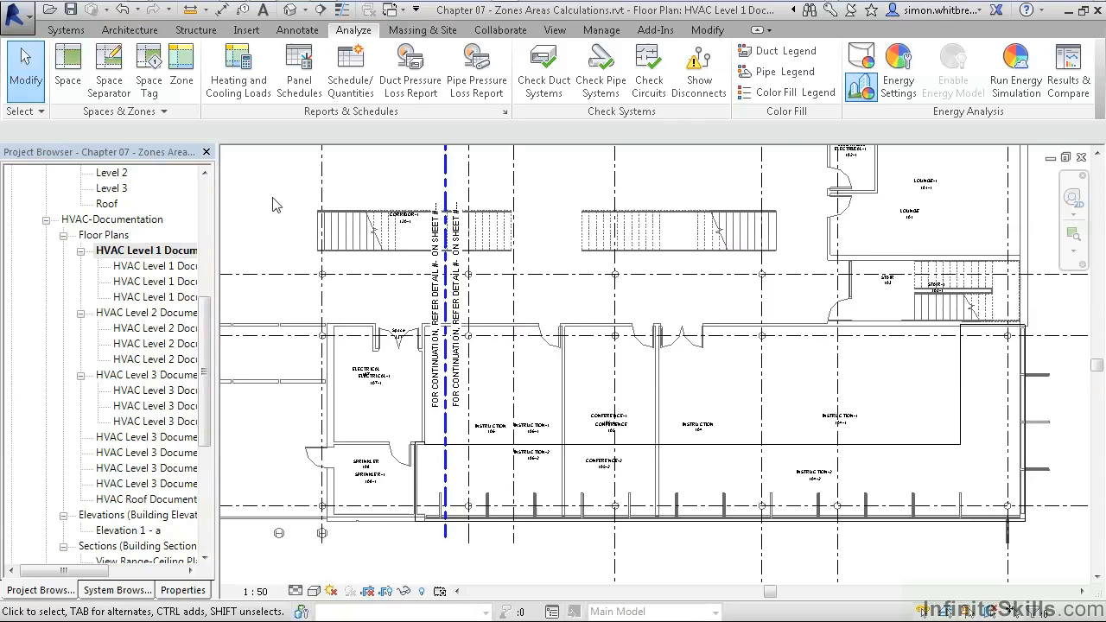
- Expand the HVAC-Modelling floor plans in a widened Project Browser
{"action": "left_click", "coordinate": [204, 336]}
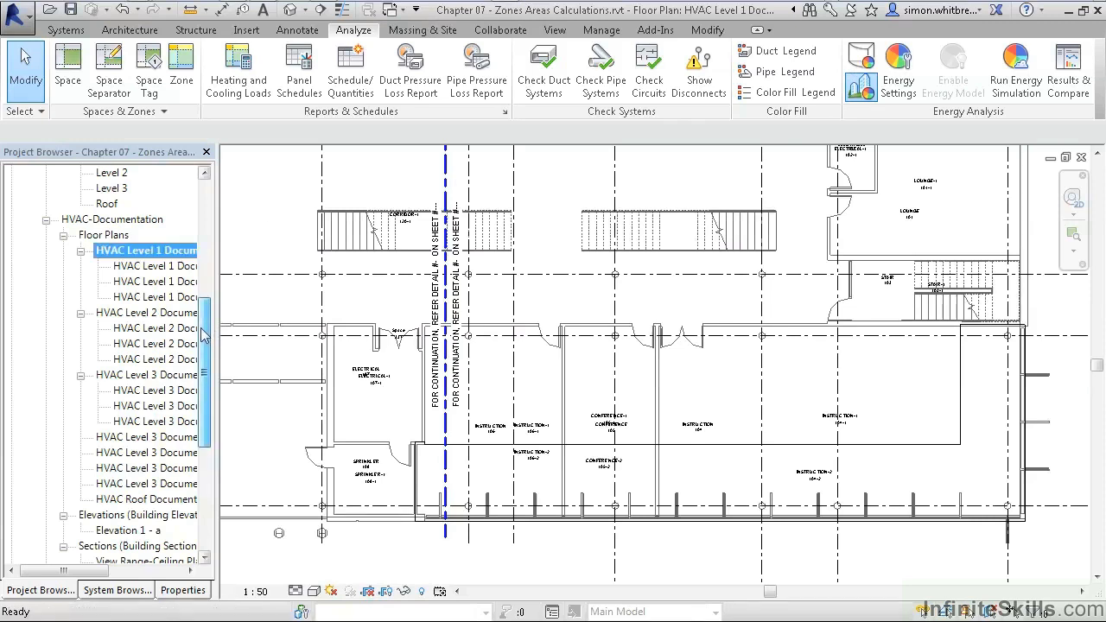
{"action": "left_click_drag", "start_coordinate": [204, 335], "coordinate": [205, 396]}
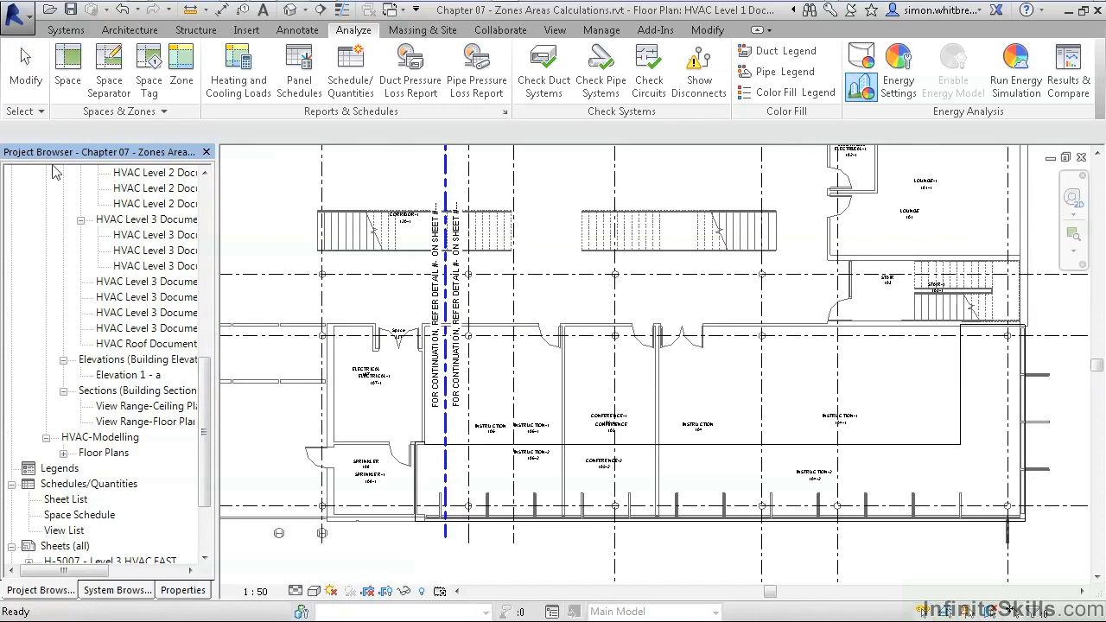
{"action": "left_click", "coordinate": [87, 438]}
{"action": "left_click", "coordinate": [63, 453]}
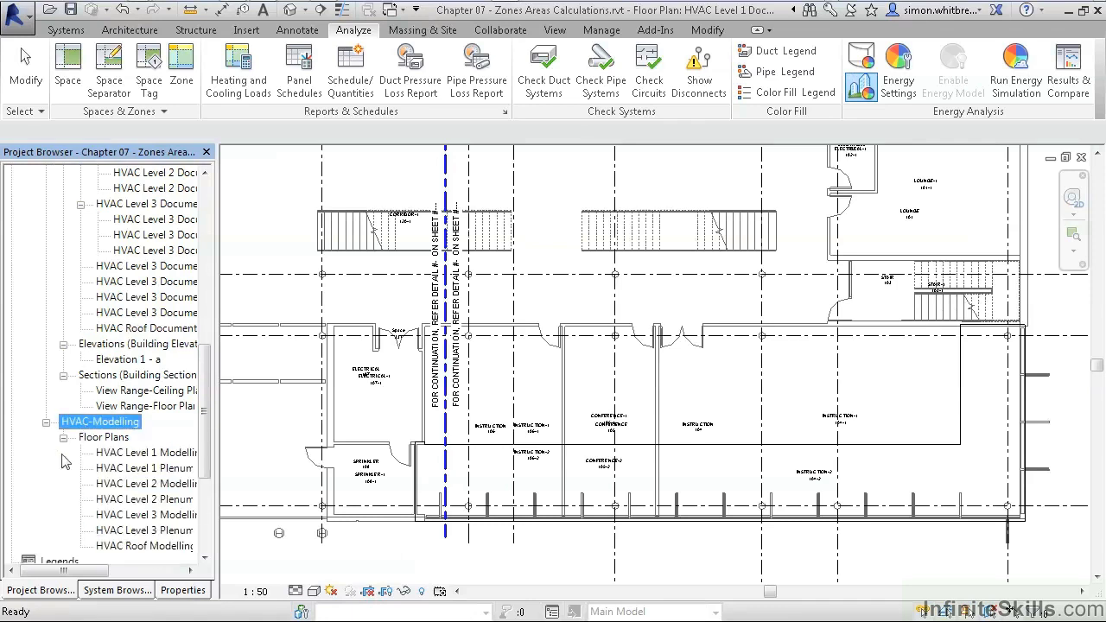
{"action": "scroll", "coordinate": [207, 435], "scroll_direction": "down", "scroll_amount": 1}
{"action": "left_click_drag", "start_coordinate": [216, 408], "coordinate": [278, 409]}
- Open the HVAC Level 1 Modelling view, then the HVAC Level 1 Plenum floor plan
{"action": "double_click", "coordinate": [145, 453]}
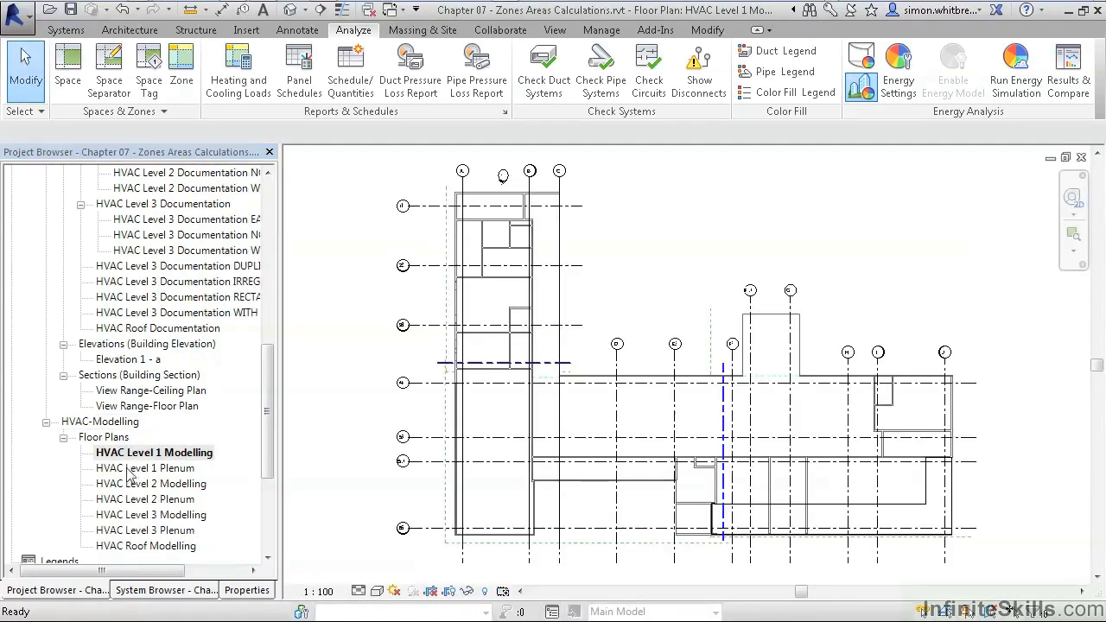
{"action": "double_click", "coordinate": [130, 469]}
{"action": "scroll", "coordinate": [128, 471], "scroll_direction": "down", "scroll_amount": 2}
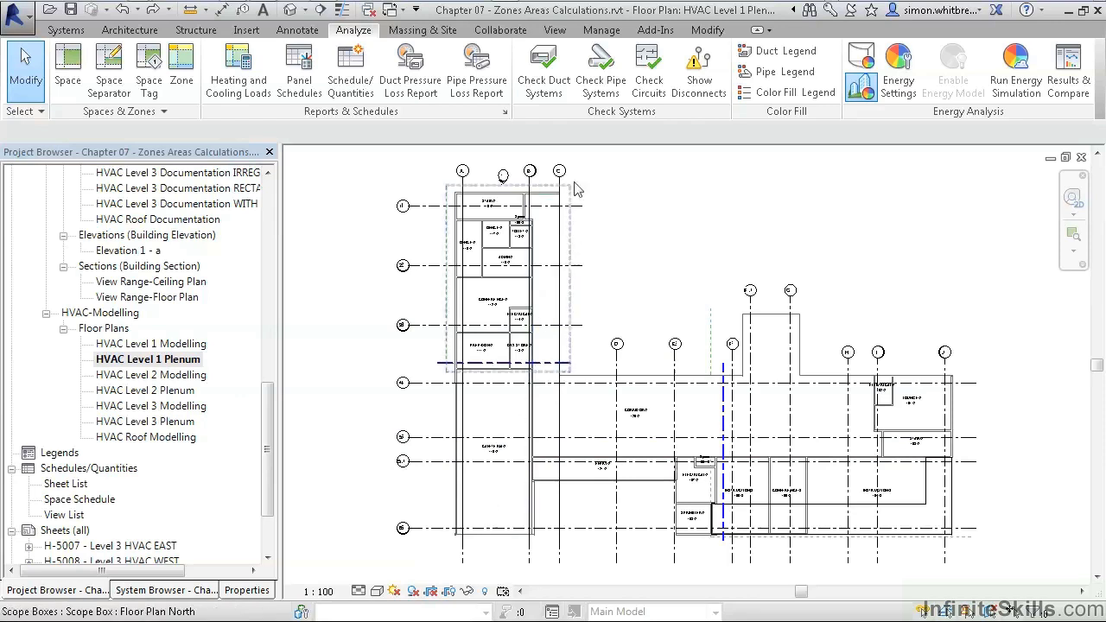
- Draw a section line along grid 6 and open the new section view
{"action": "left_click", "coordinate": [555, 29]}
{"action": "left_click", "coordinate": [534, 74]}
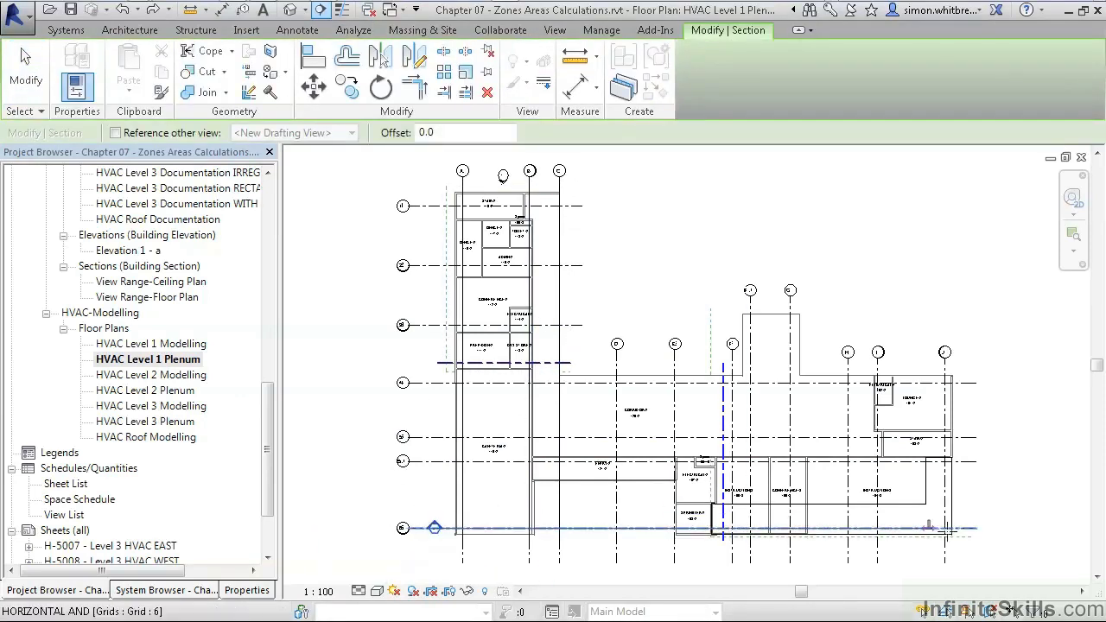
{"action": "left_click", "coordinate": [959, 528]}
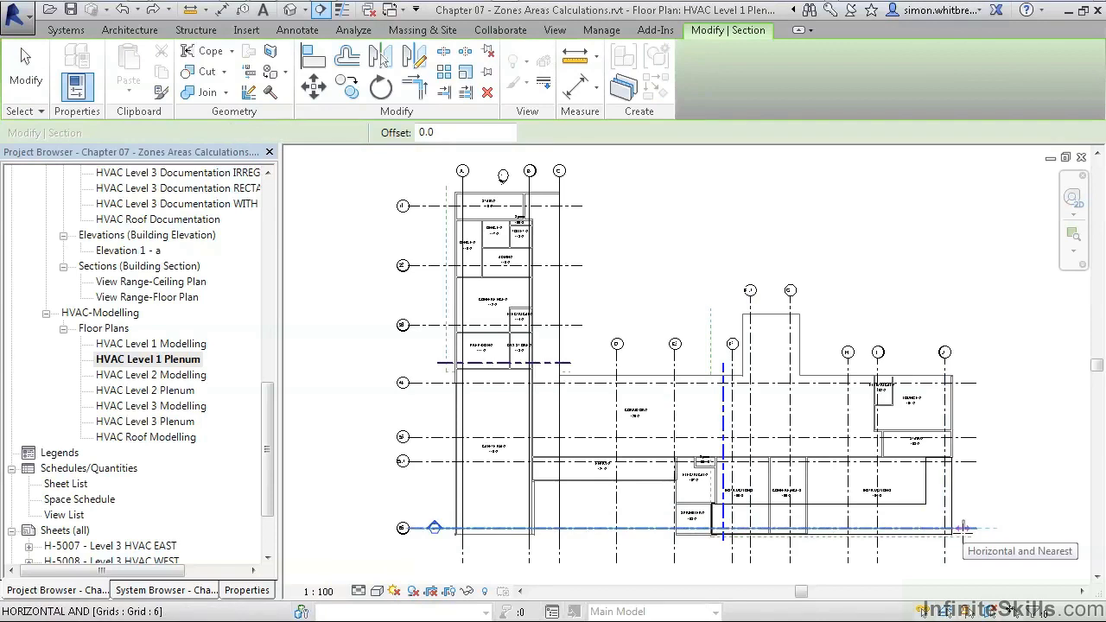
{"action": "left_click", "coordinate": [960, 527]}
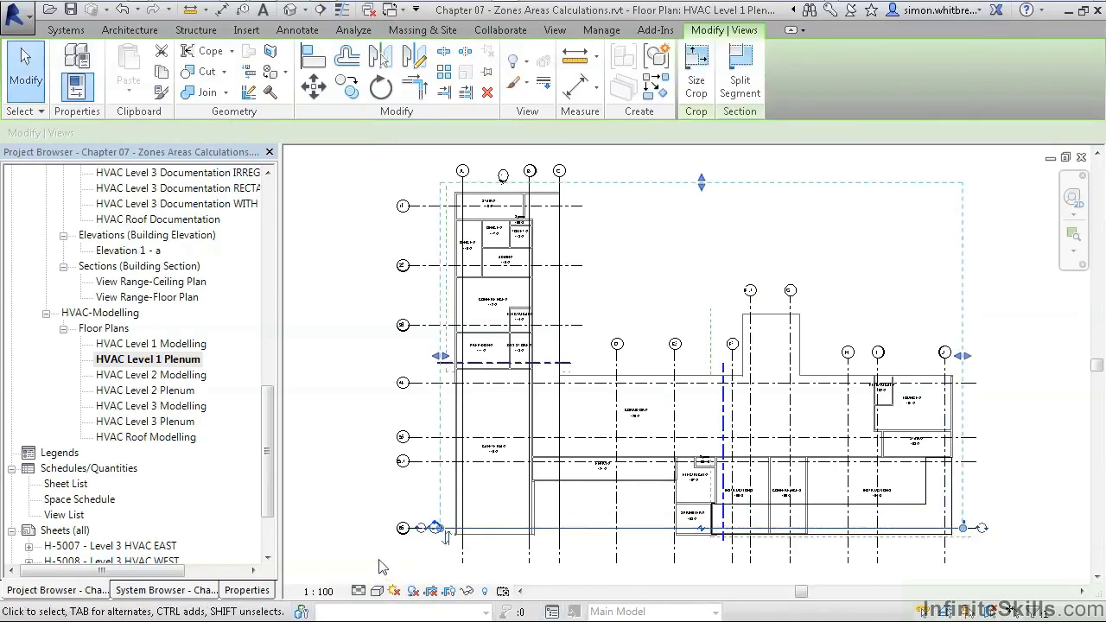
{"action": "double_click", "coordinate": [435, 530]}
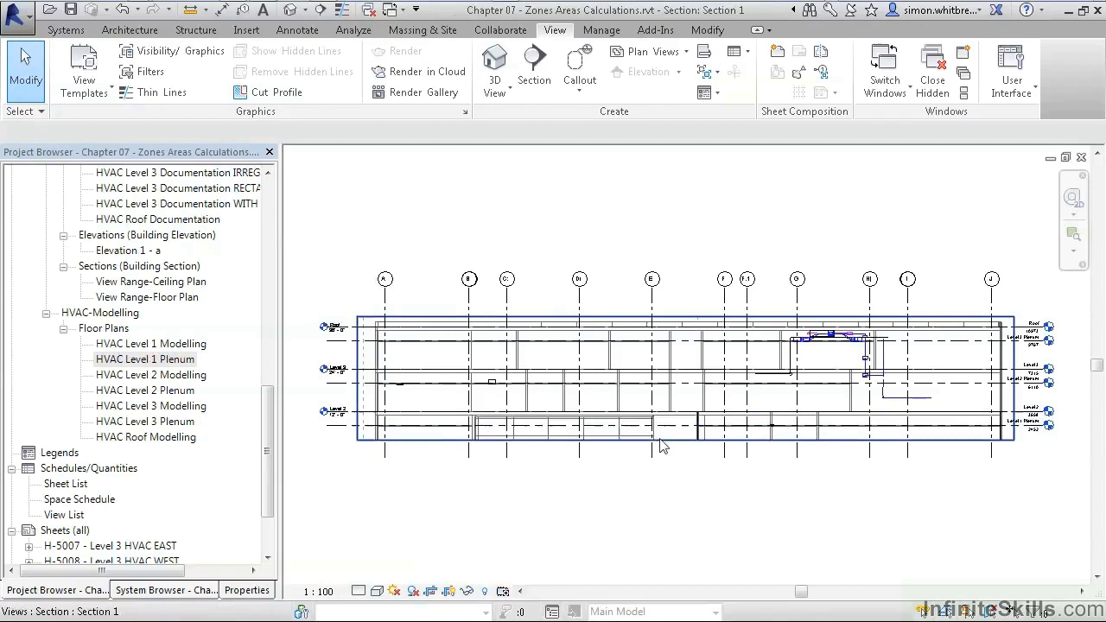
- Extend the section's crop region down to Level 1 and display it in Wireframe
{"action": "left_click", "coordinate": [687, 444]}
{"action": "left_click_drag", "start_coordinate": [686, 440], "coordinate": [686, 462]}
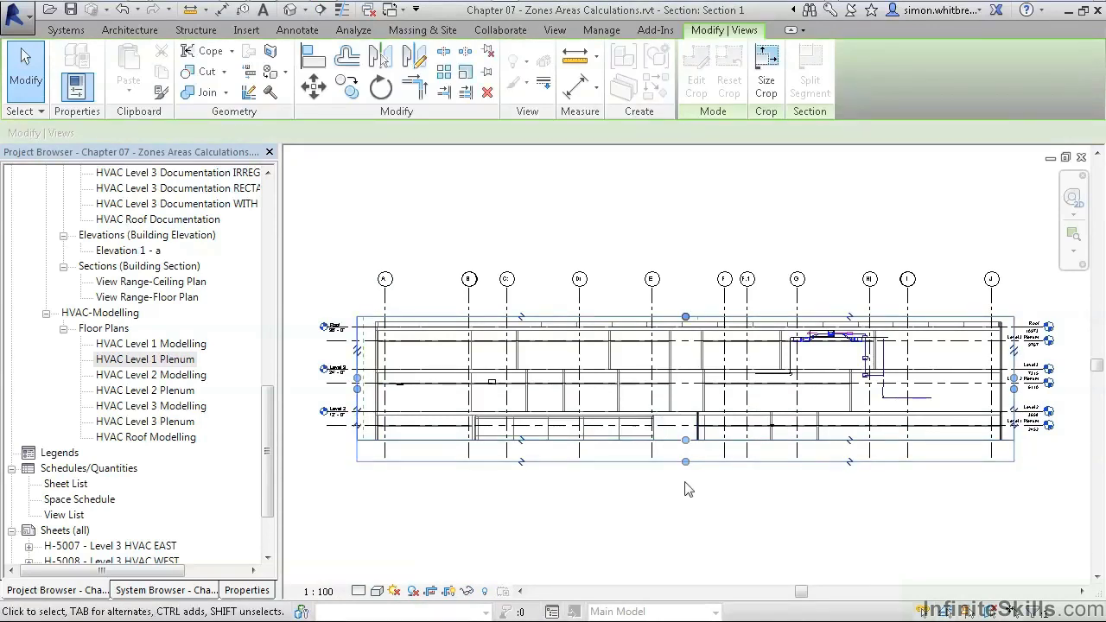
{"action": "left_click", "coordinate": [377, 592]}
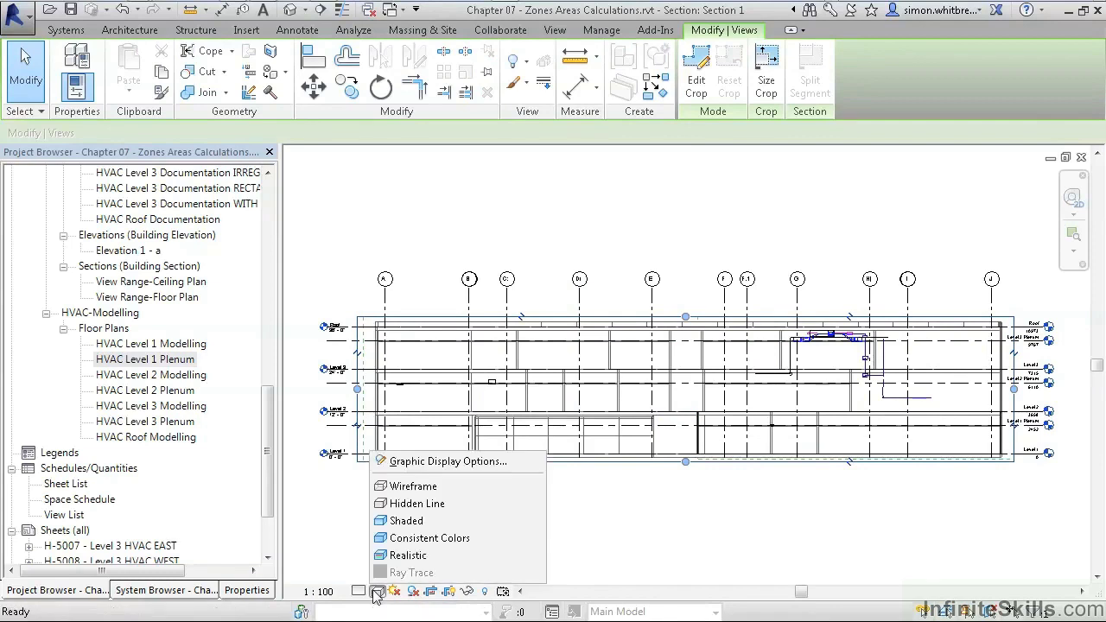
{"action": "left_click", "coordinate": [389, 494]}
{"action": "left_click", "coordinate": [385, 510]}
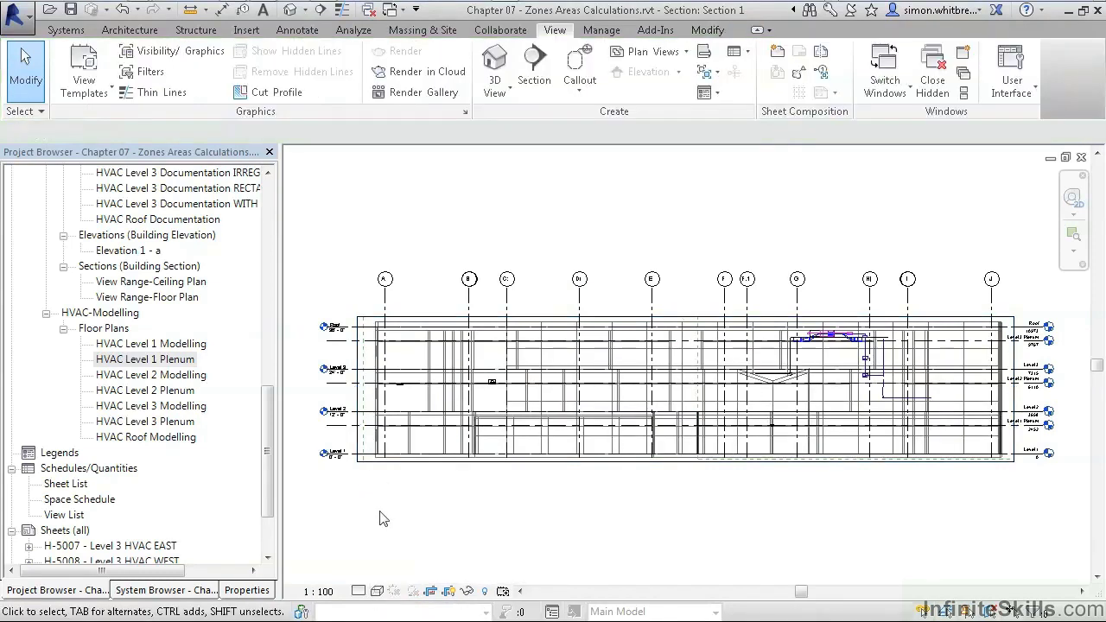
- Select across the section and filter the selection to Spaces only
{"action": "left_click_drag", "start_coordinate": [1069, 425], "coordinate": [325, 426]}
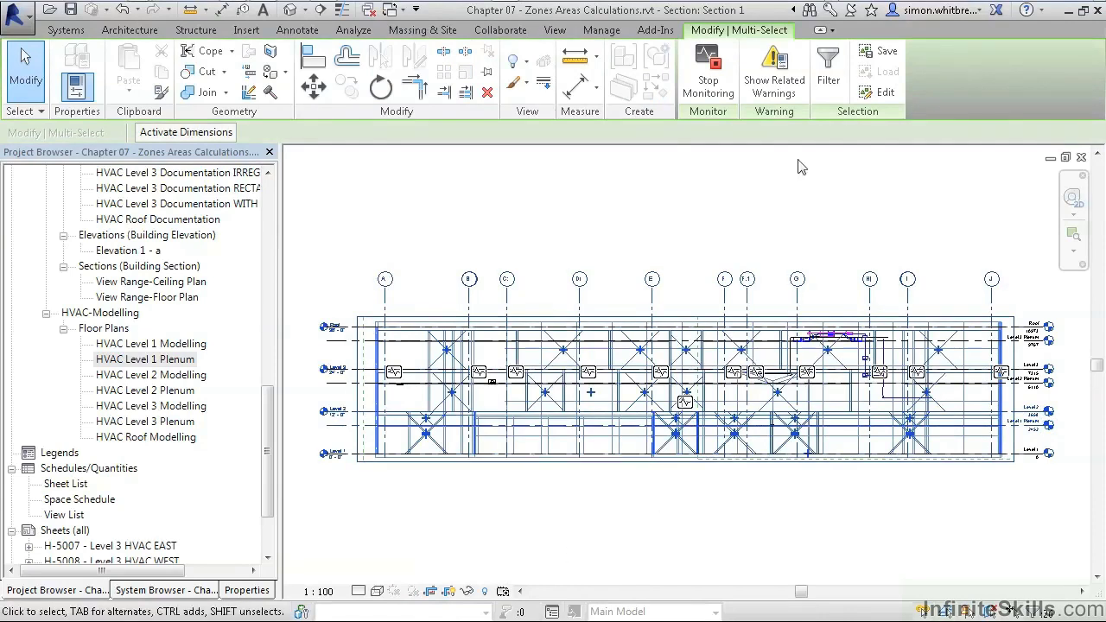
{"action": "left_click", "coordinate": [821, 87]}
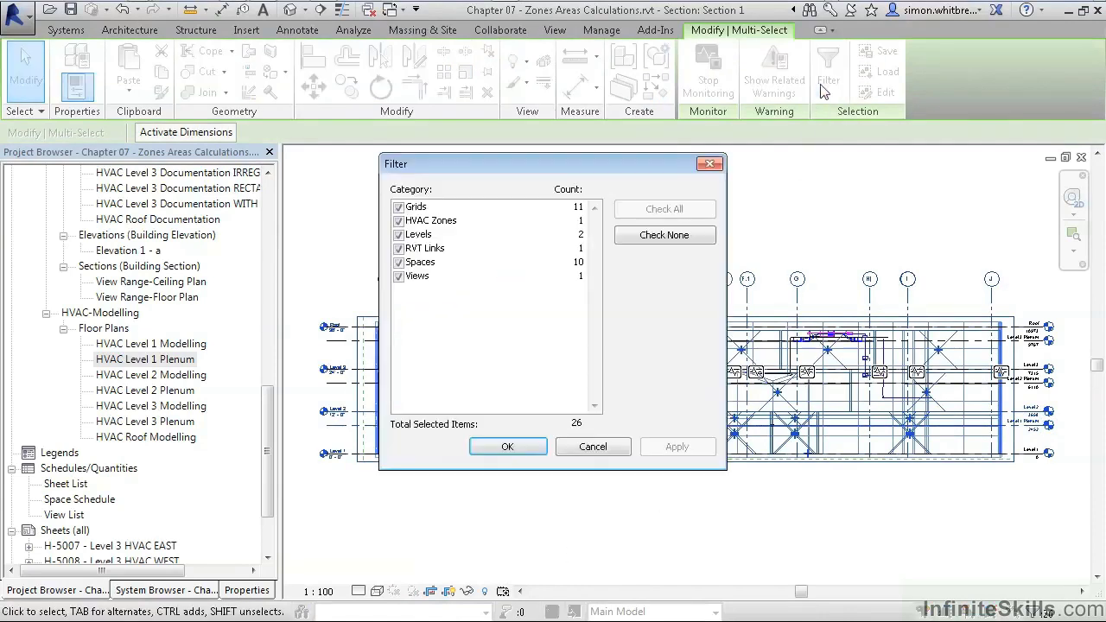
{"action": "left_click", "coordinate": [639, 239]}
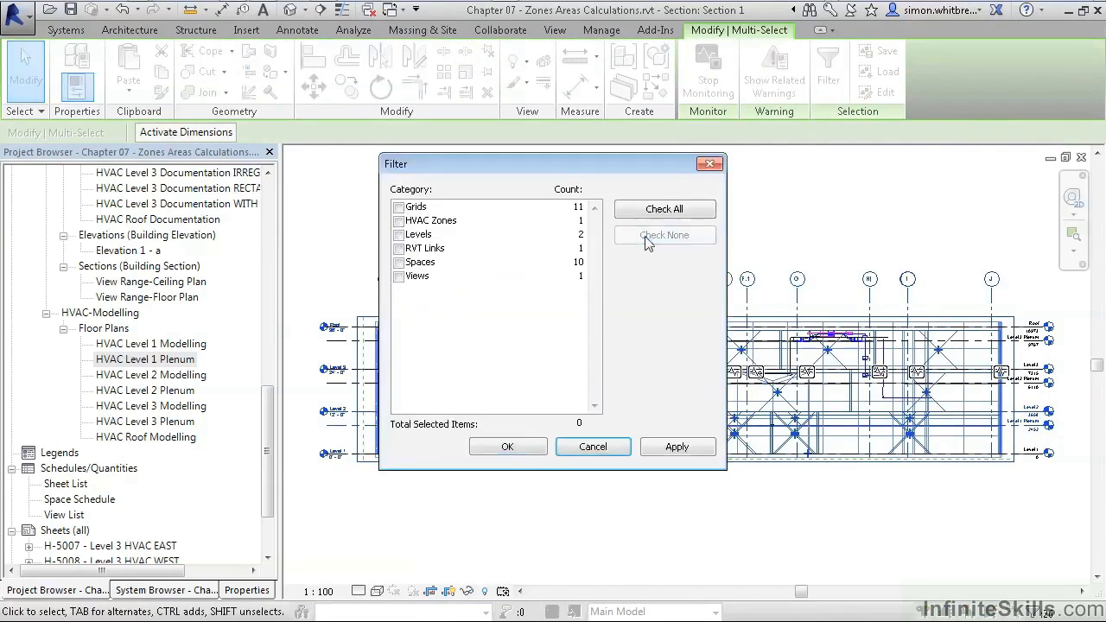
{"action": "left_click", "coordinate": [399, 262]}
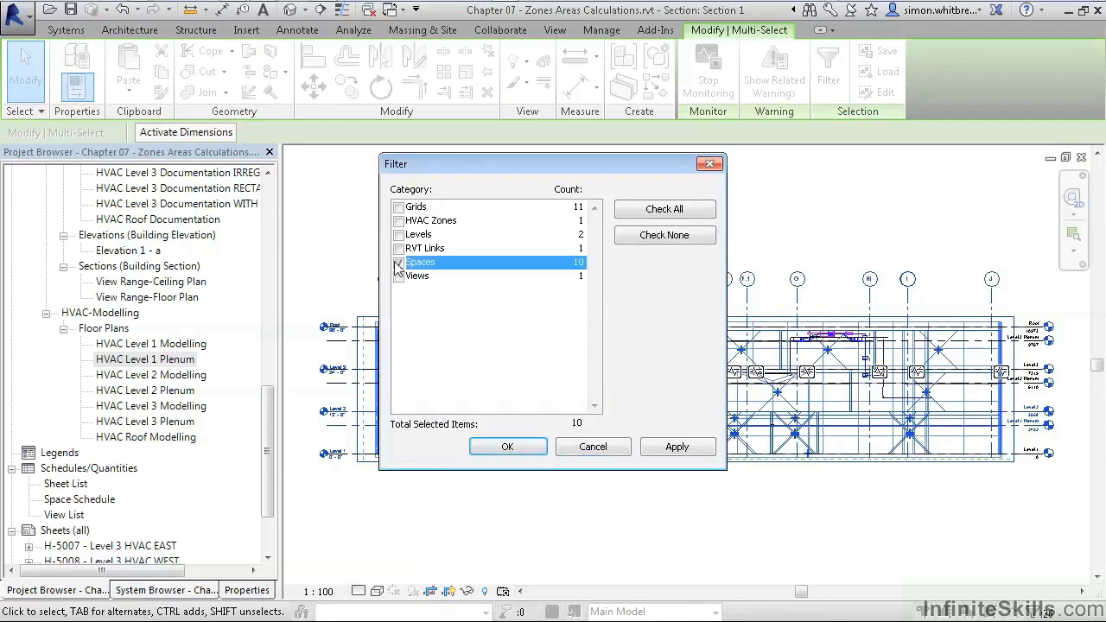
{"action": "left_click", "coordinate": [505, 452]}
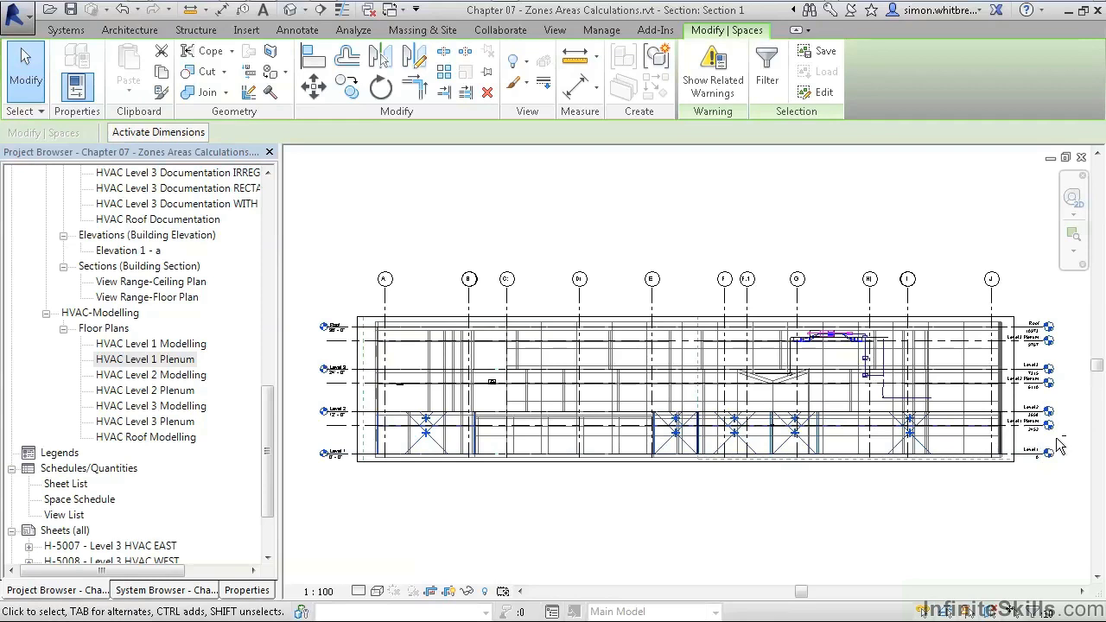
- Window-select the Level 1 plenum spaces and create an HVAC zone from them
{"action": "left_click_drag", "start_coordinate": [1057, 442], "coordinate": [329, 447]}
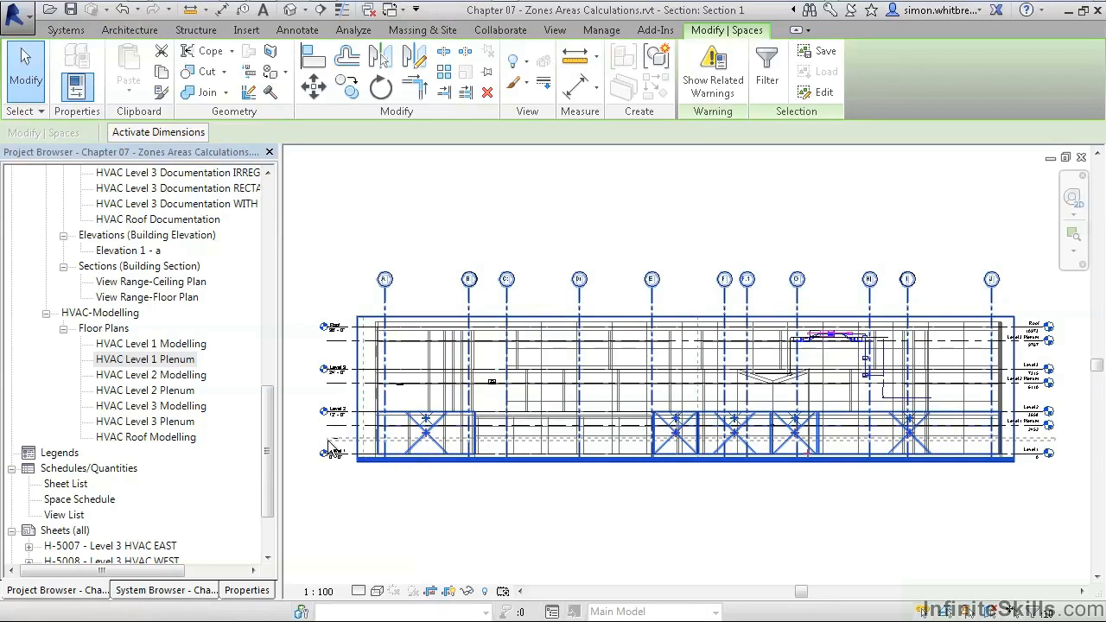
{"action": "left_click_drag", "start_coordinate": [329, 446], "coordinate": [330, 447]}
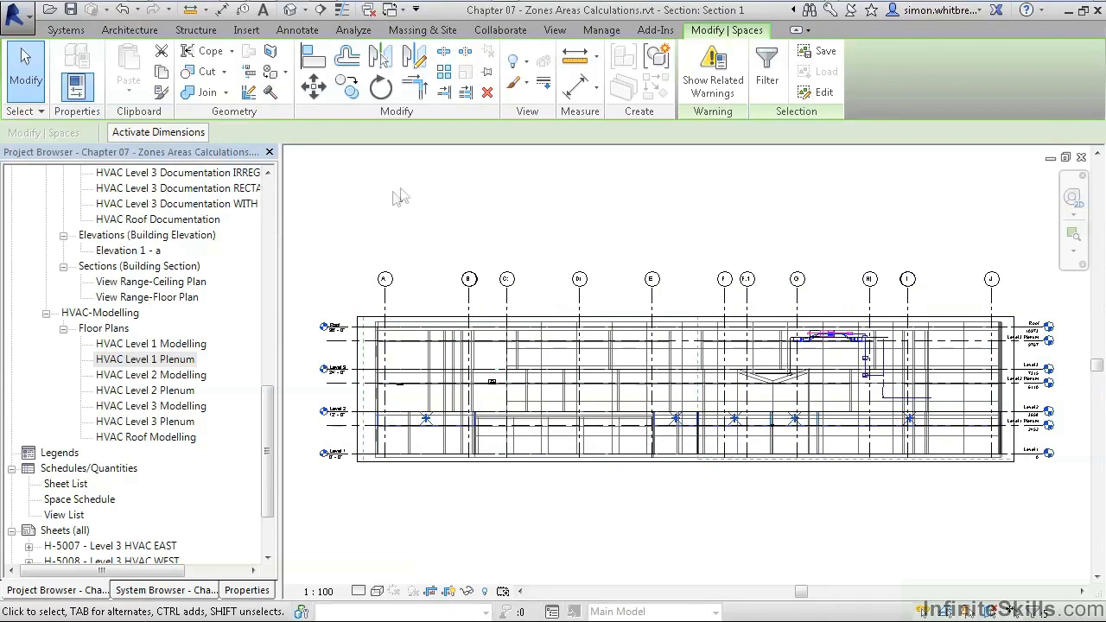
{"action": "left_click", "coordinate": [354, 30]}
{"action": "left_click", "coordinate": [177, 69]}
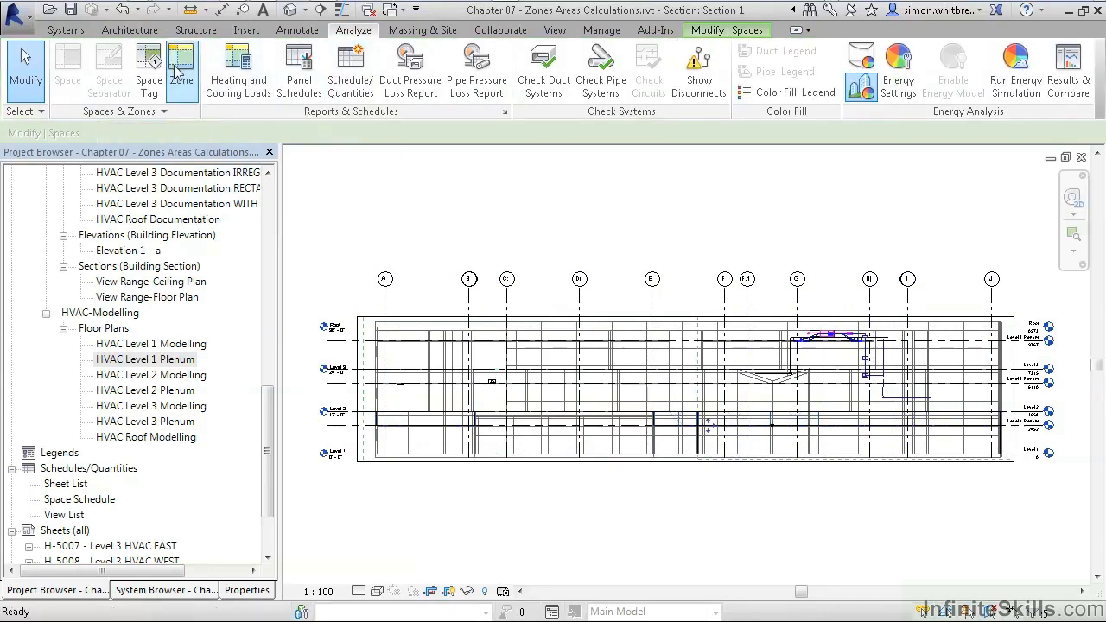
{"action": "key", "text": "Escape"}
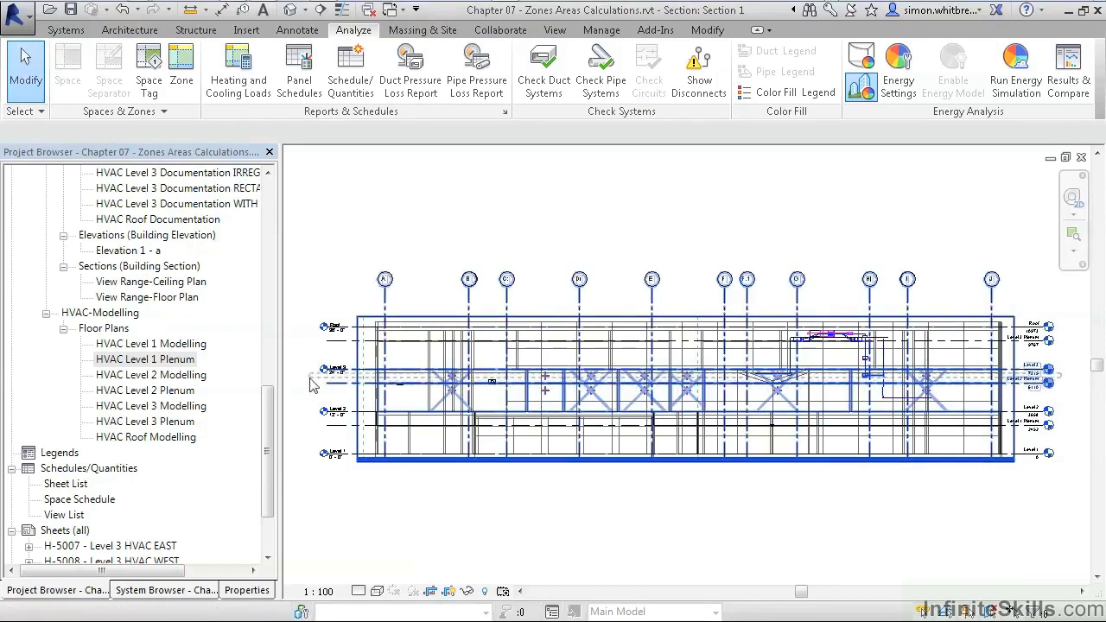
- Select the Level 2 plenum band and filter it down to just its 12 Spaces
{"action": "left_click_drag", "start_coordinate": [313, 386], "coordinate": [682, 143]}
{"action": "left_click", "coordinate": [827, 67]}
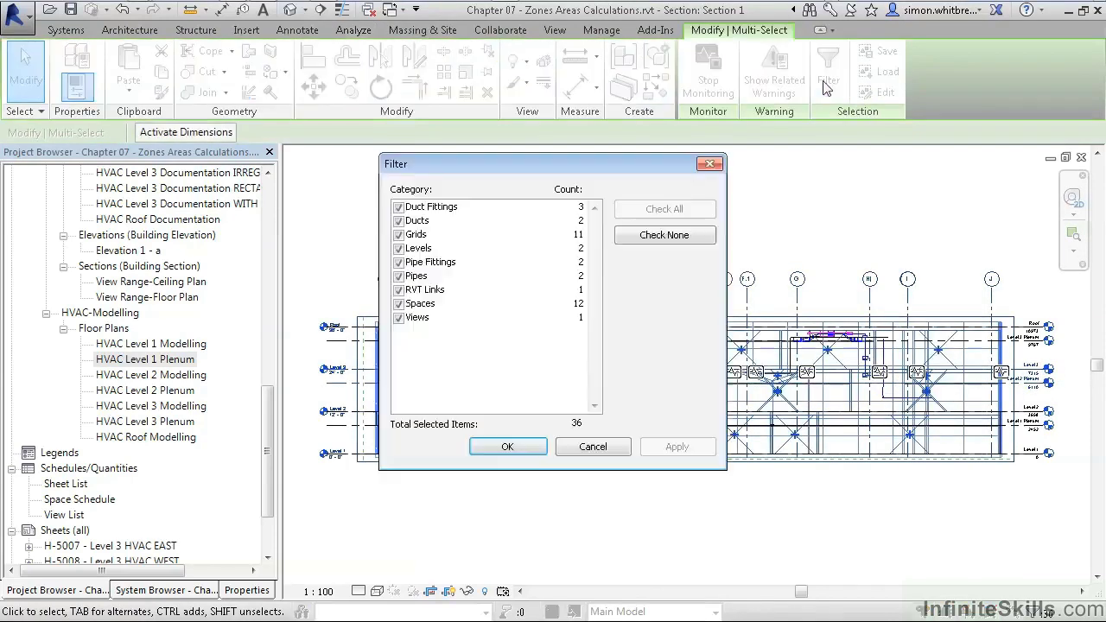
{"action": "left_click", "coordinate": [664, 235]}
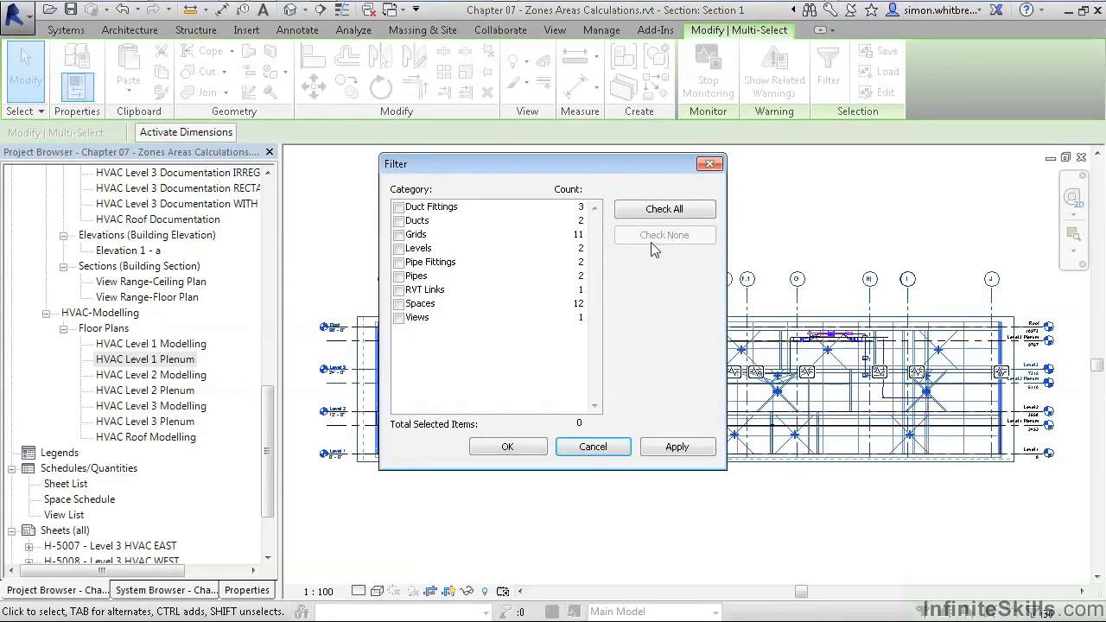
{"action": "left_click", "coordinate": [398, 304]}
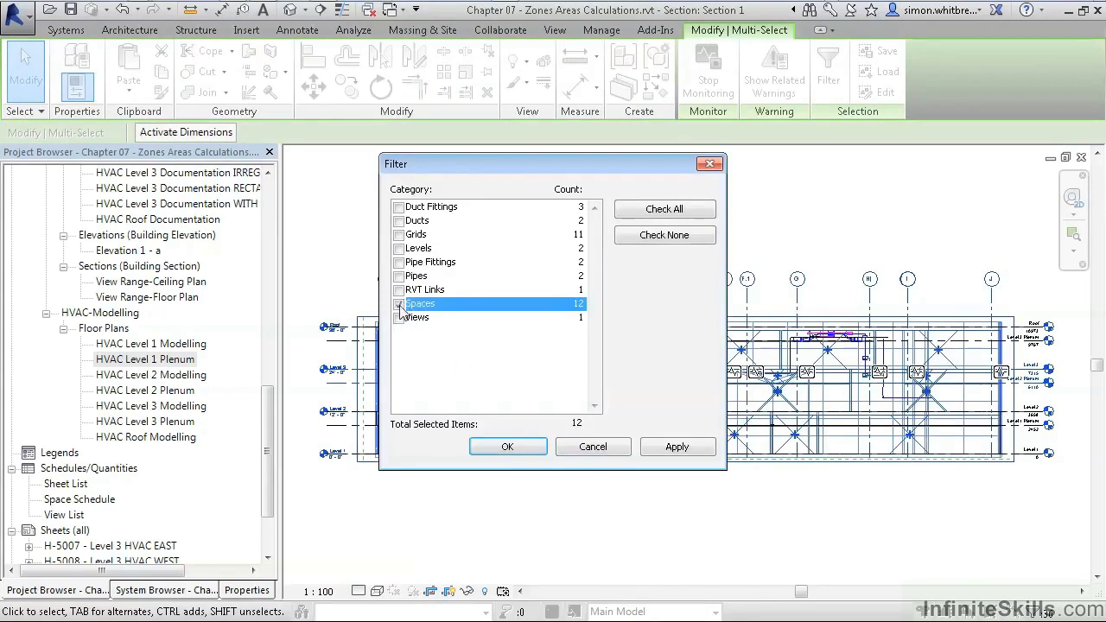
{"action": "left_click", "coordinate": [504, 446]}
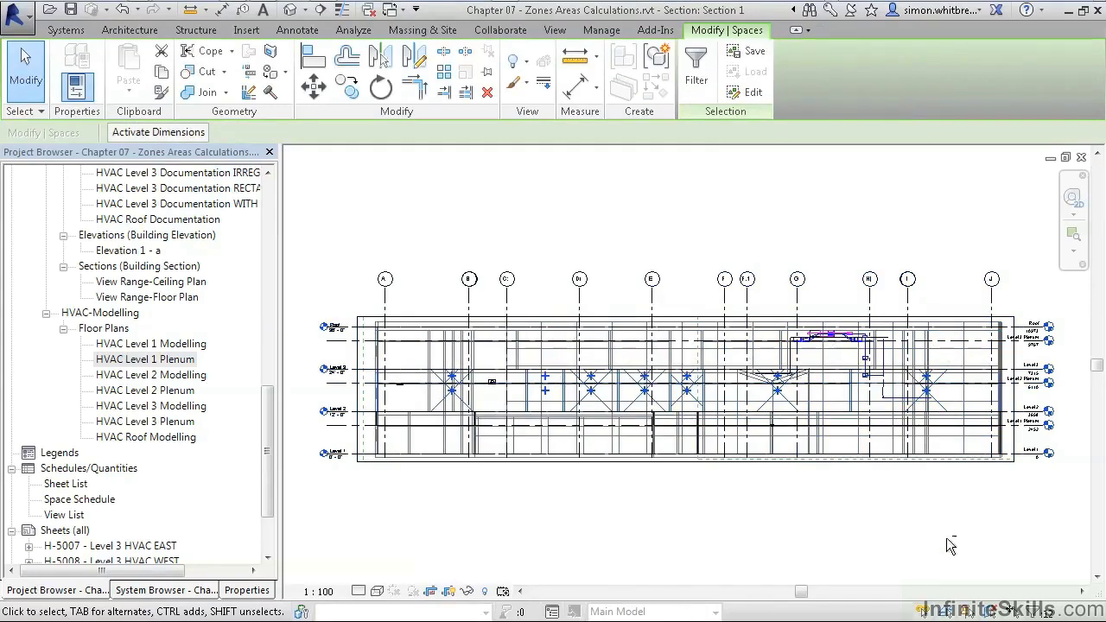
{"action": "left_click_drag", "start_coordinate": [1065, 408], "coordinate": [294, 415]}
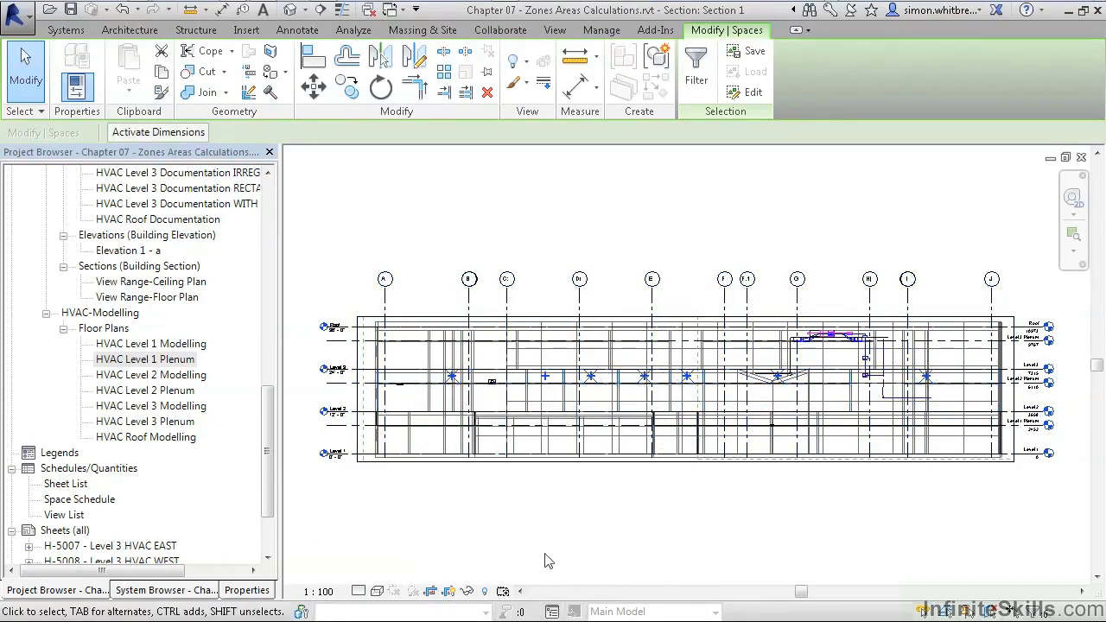
{"action": "left_click", "coordinate": [347, 32]}
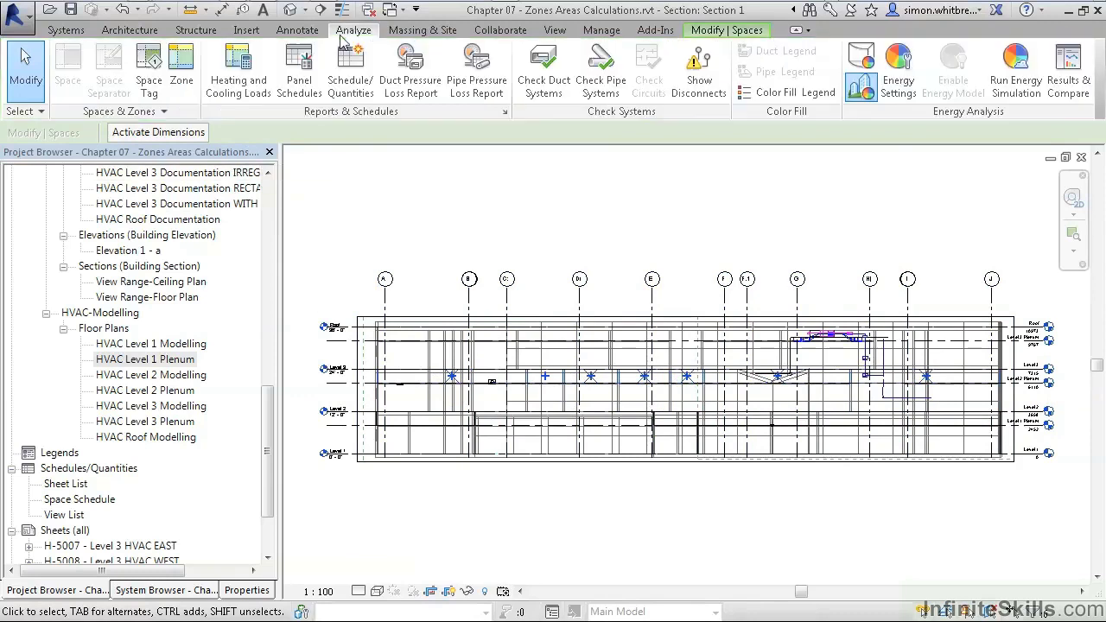
- Create an HVAC zone from the Level 2 plenum spaces, then select across the Level 3 plenum
{"action": "left_click", "coordinate": [181, 63]}
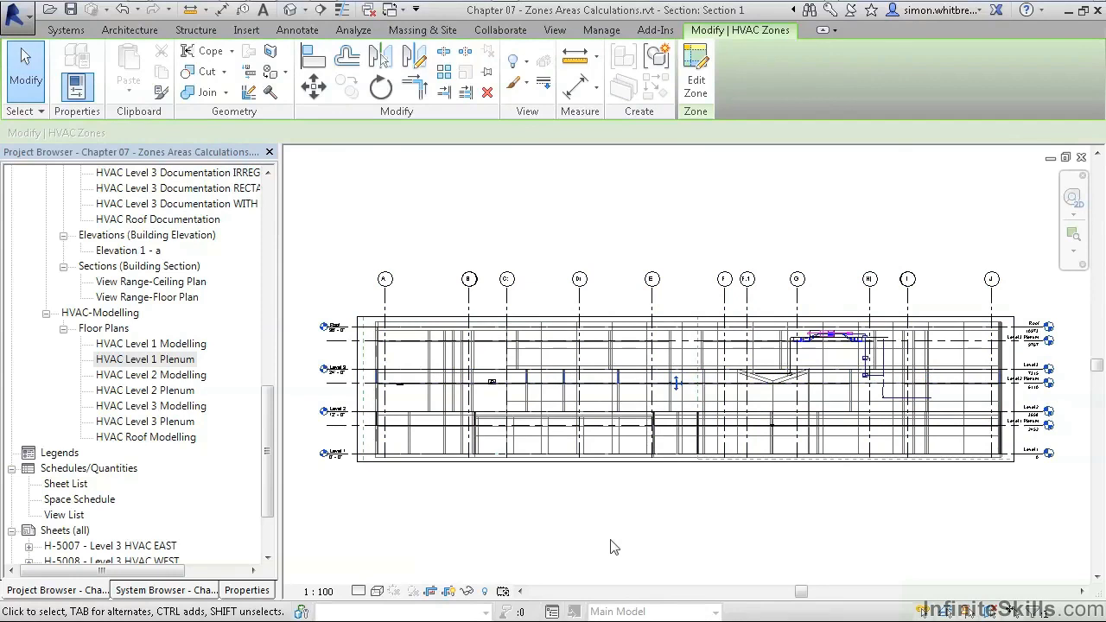
{"action": "left_click", "coordinate": [1070, 338]}
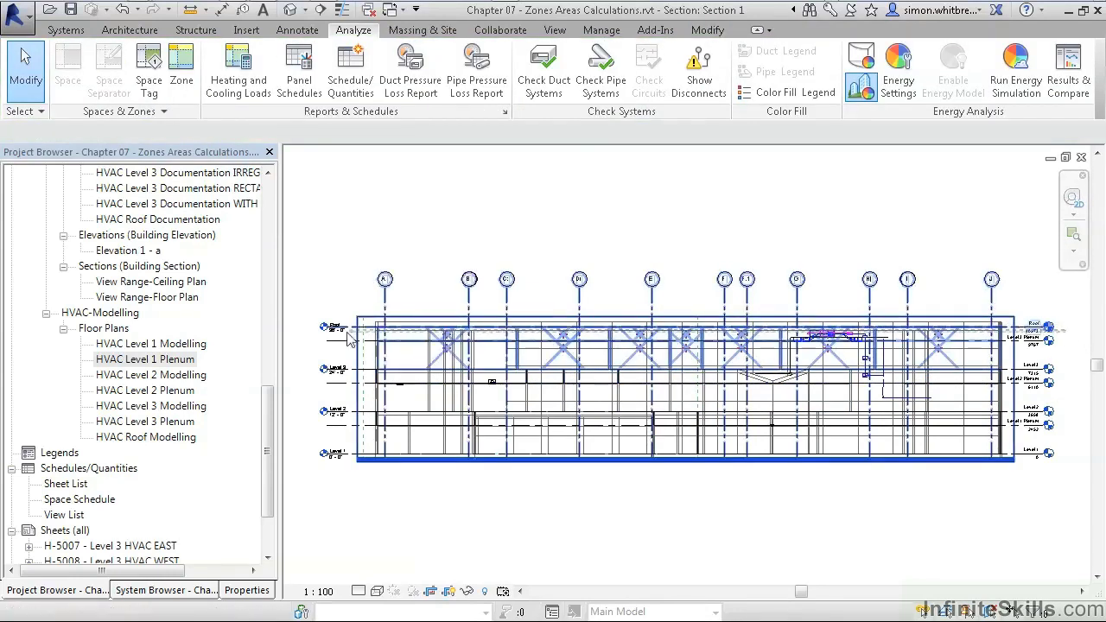
{"action": "left_click_drag", "start_coordinate": [336, 342], "coordinate": [336, 341]}
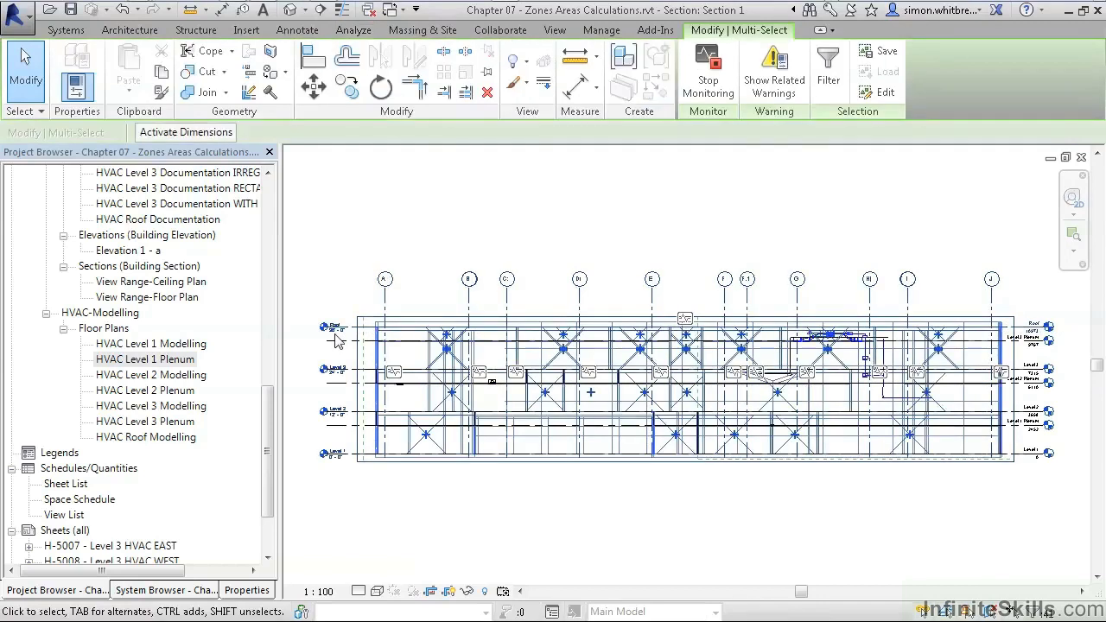
- Filter the Level 3 plenum selection down to only its 14 Spaces
{"action": "left_click", "coordinate": [828, 69]}
{"action": "left_click", "coordinate": [664, 235]}
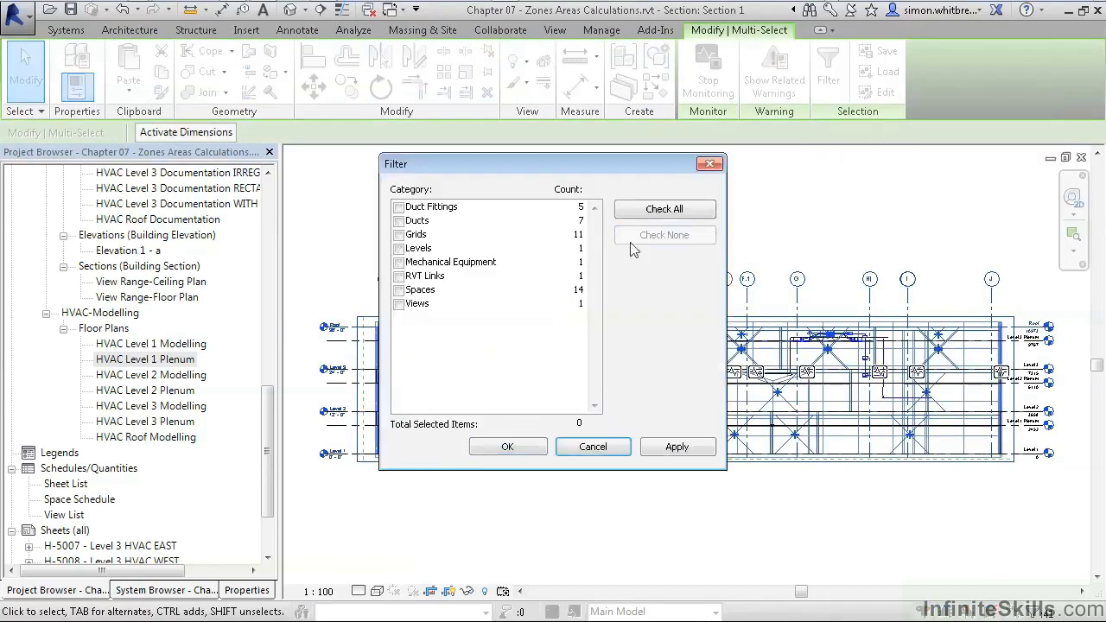
{"action": "left_click", "coordinate": [398, 290]}
{"action": "left_click", "coordinate": [497, 450]}
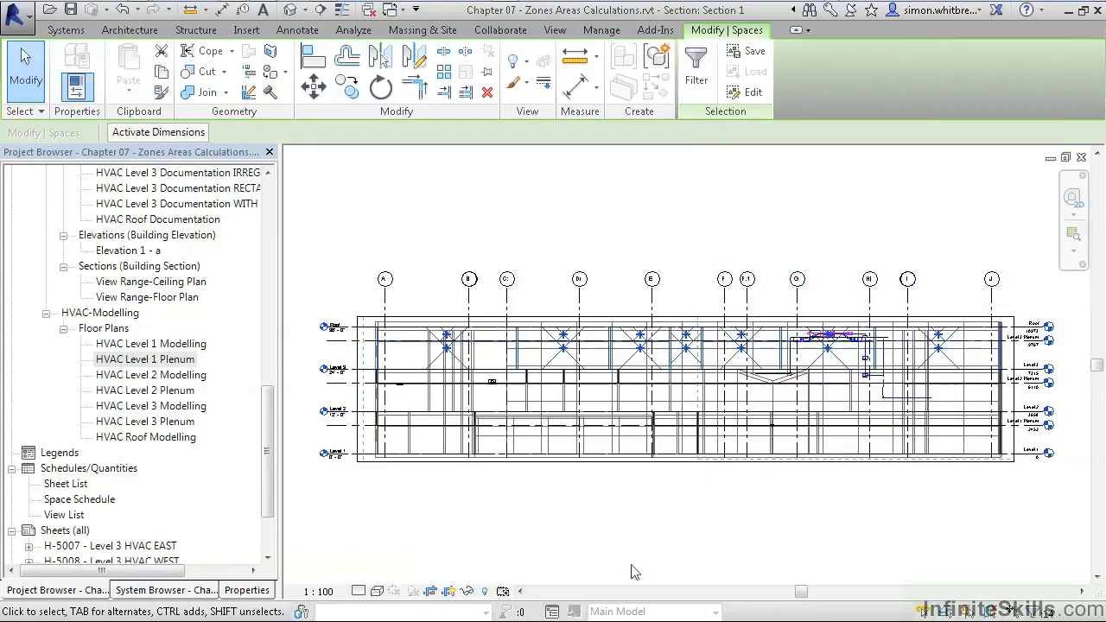
{"action": "left_click_drag", "start_coordinate": [1067, 357], "coordinate": [328, 356]}
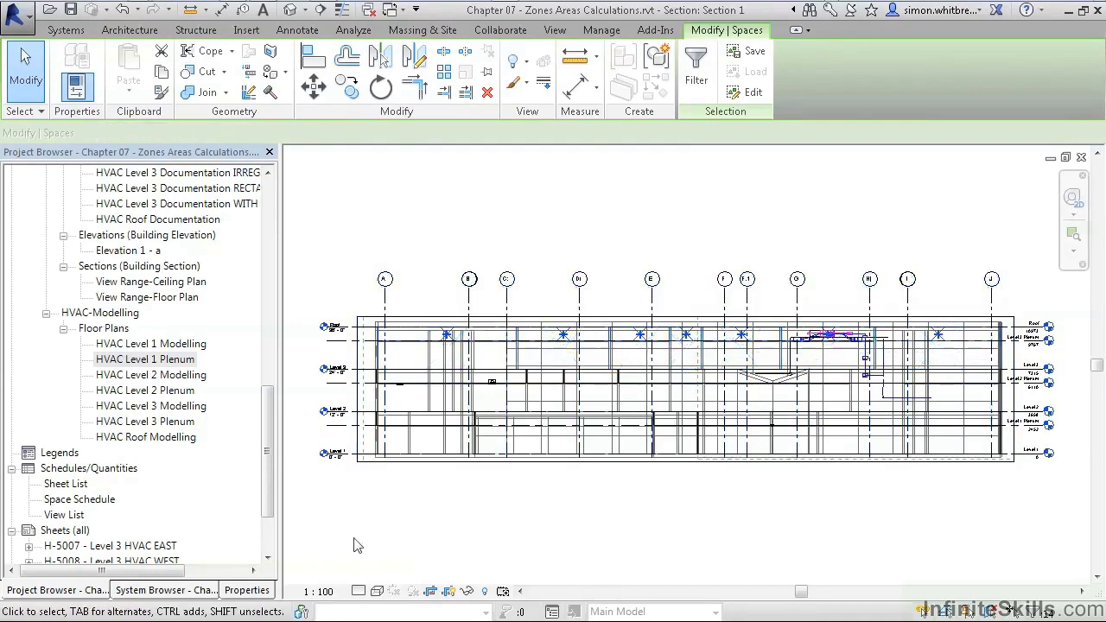
{"action": "left_click", "coordinate": [350, 31]}
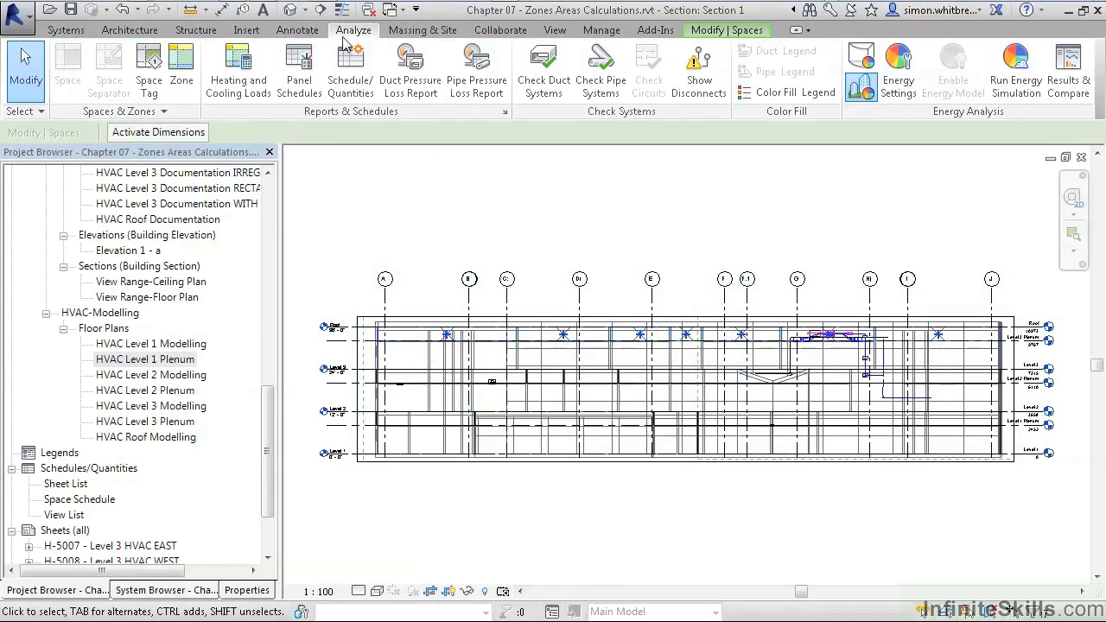
- Zone the selected Level 3 plenum spaces and set the zone's Name to 'Level 3 Plenum' in Properties
{"action": "left_click", "coordinate": [189, 84]}
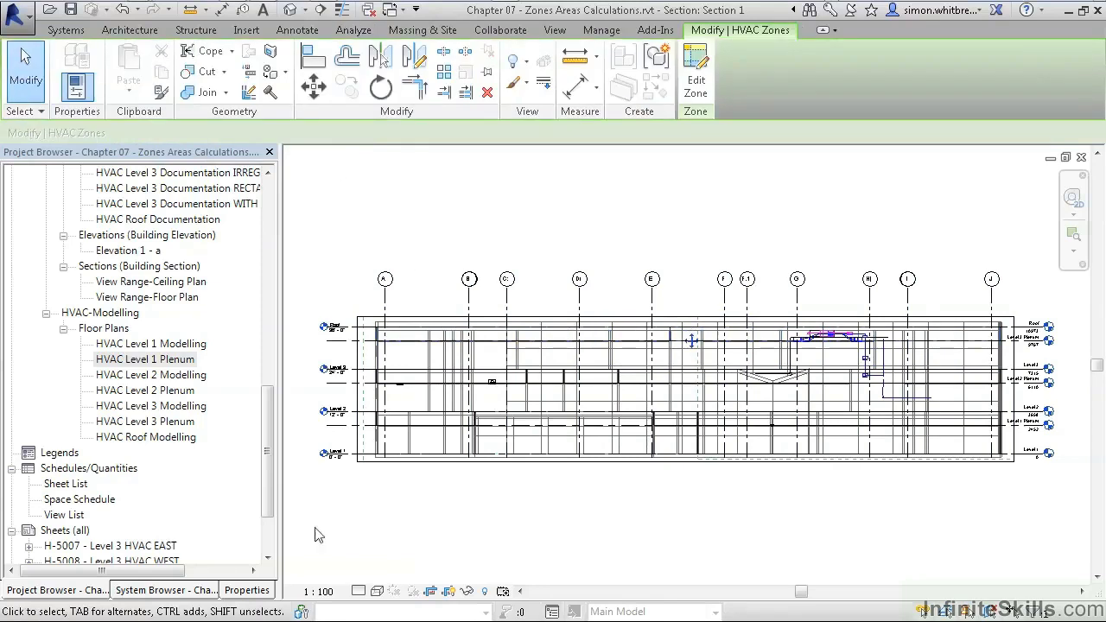
{"action": "left_click", "coordinate": [232, 591]}
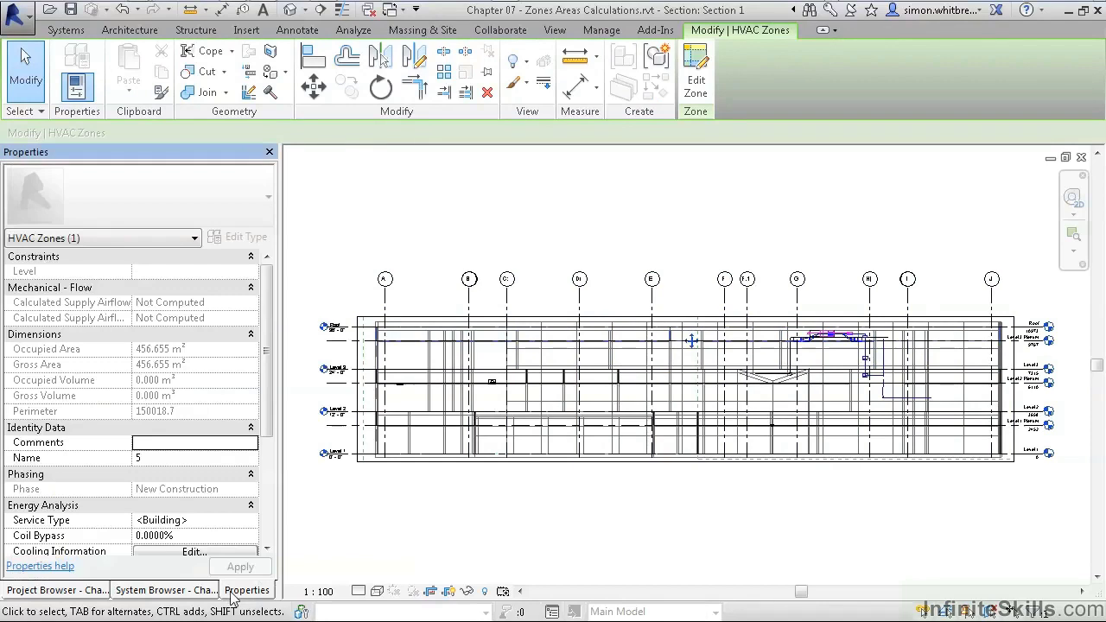
{"action": "left_click_drag", "start_coordinate": [266, 408], "coordinate": [266, 512]}
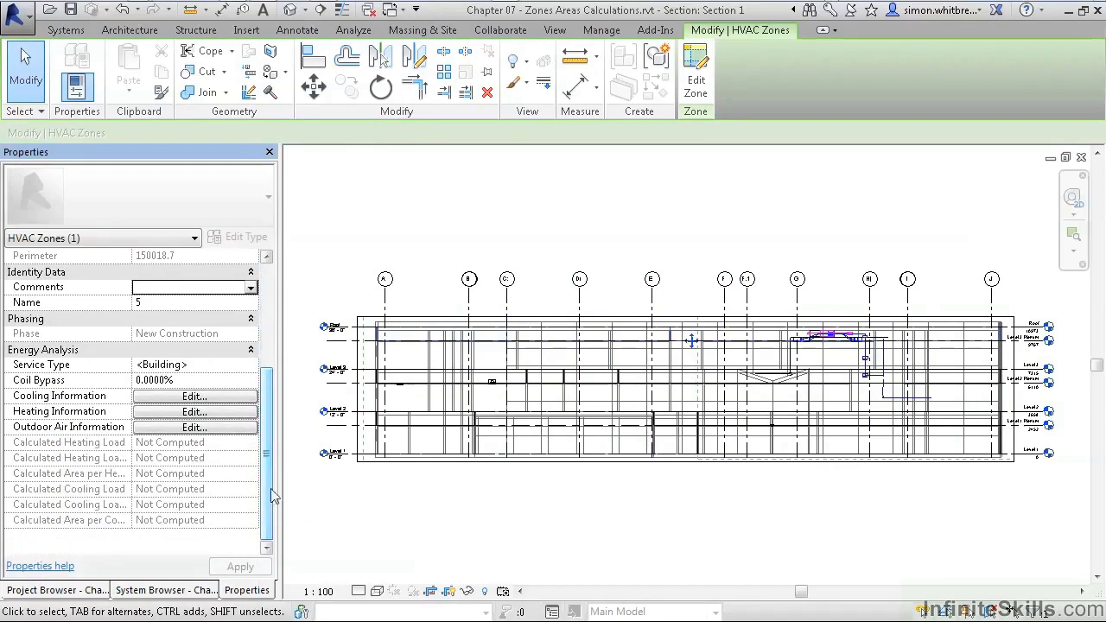
{"action": "left_click", "coordinate": [171, 301]}
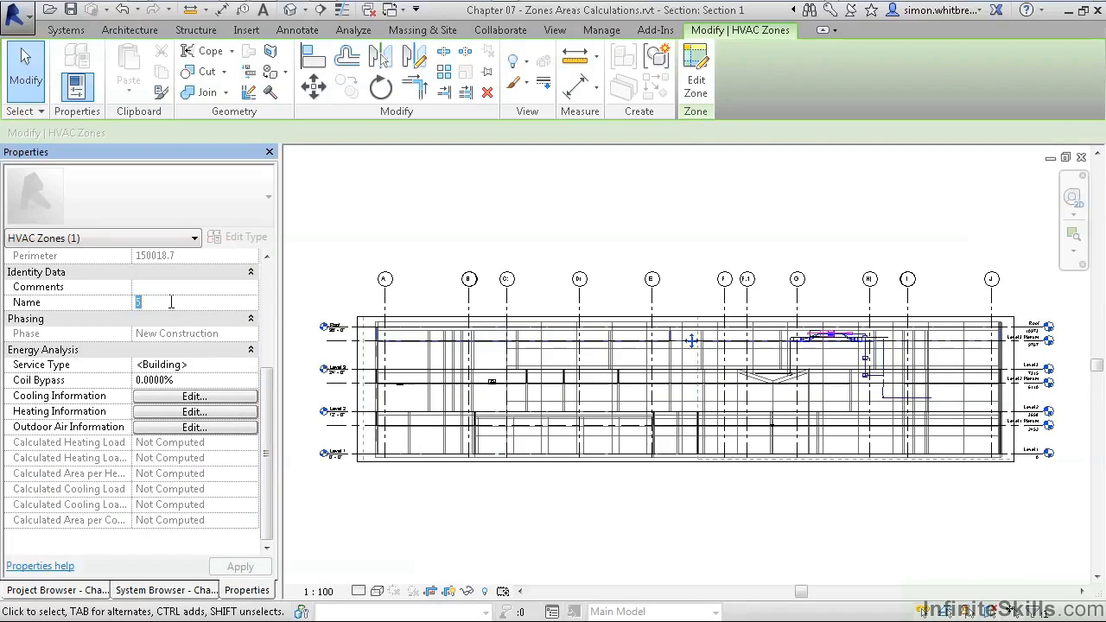
{"action": "type", "text": "Level 3 Ple"}
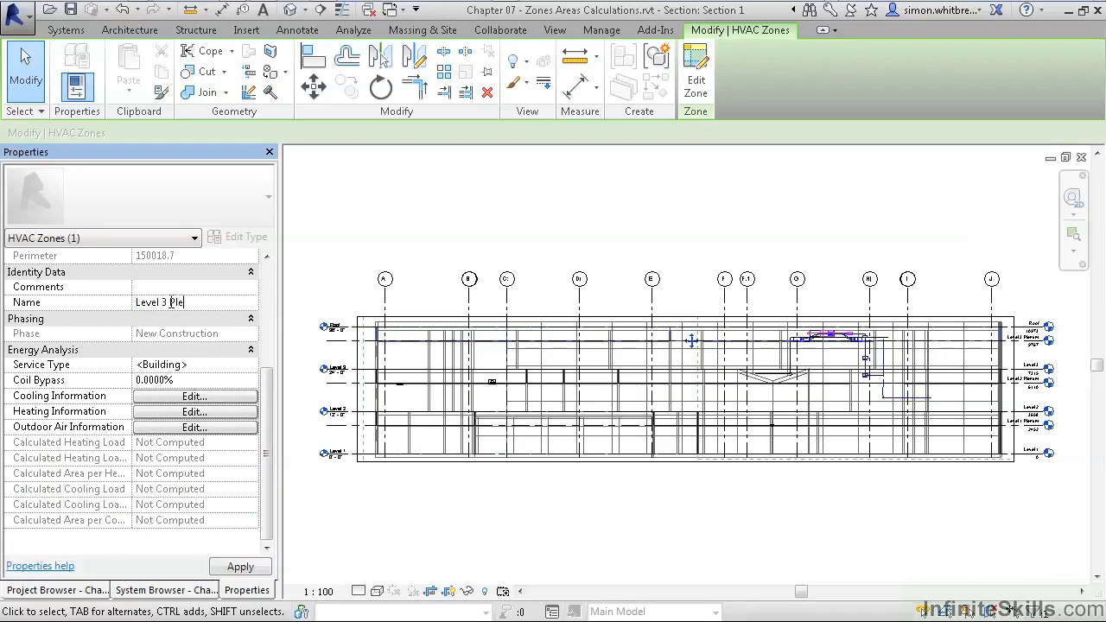
{"action": "type", "text": "num"}
{"action": "left_click", "coordinate": [235, 566]}
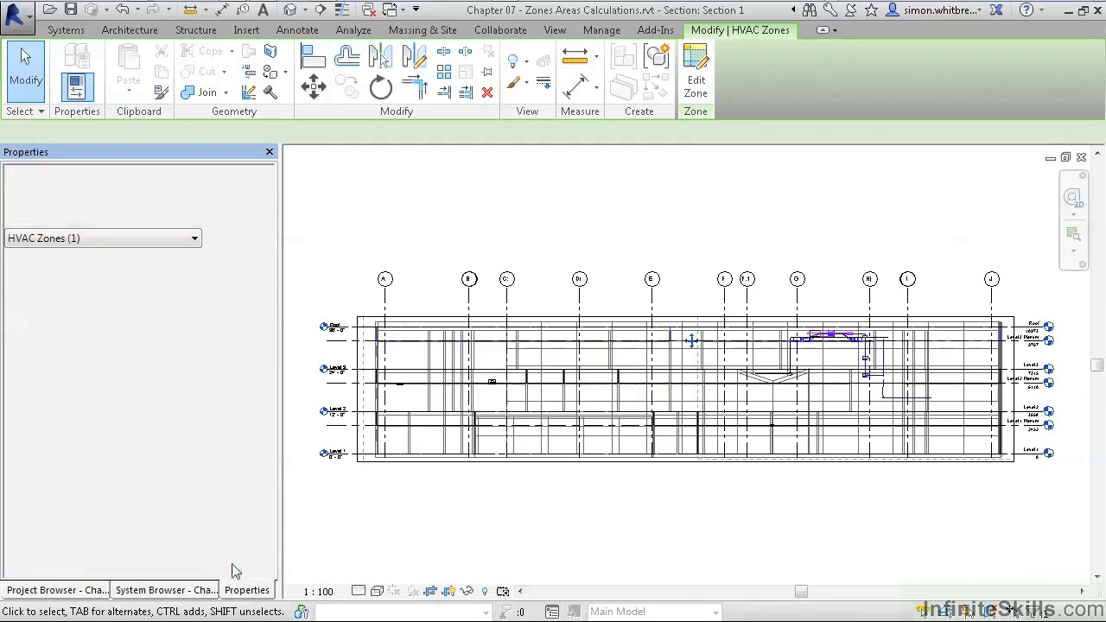